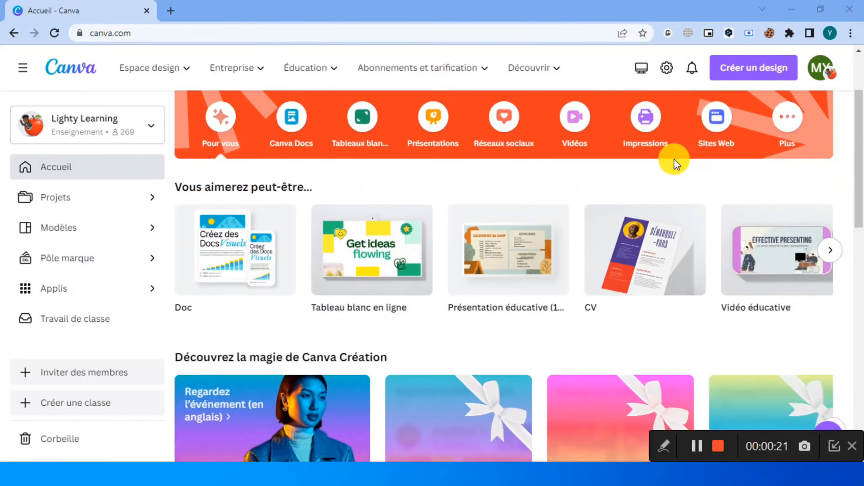
Open the Canva Création event page from the home page in a new tab and display it in Français (France).
scroll(673, 159, "down", 3)
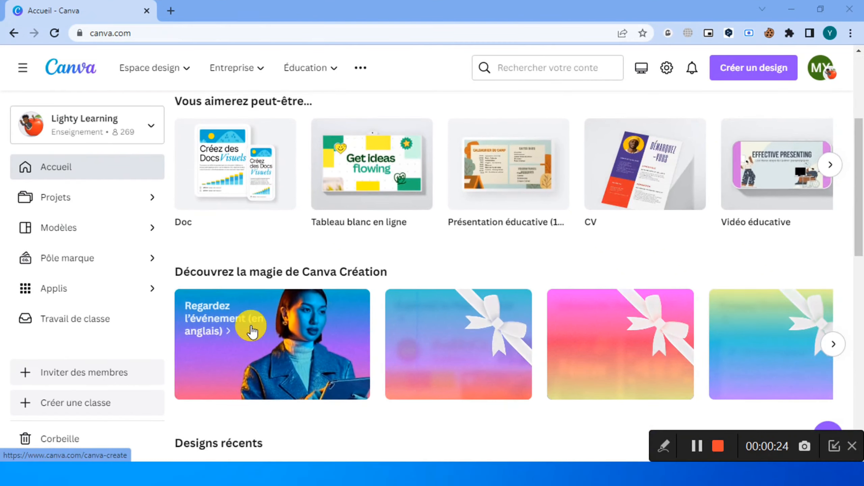
right_click(225, 326)
left_click(290, 186)
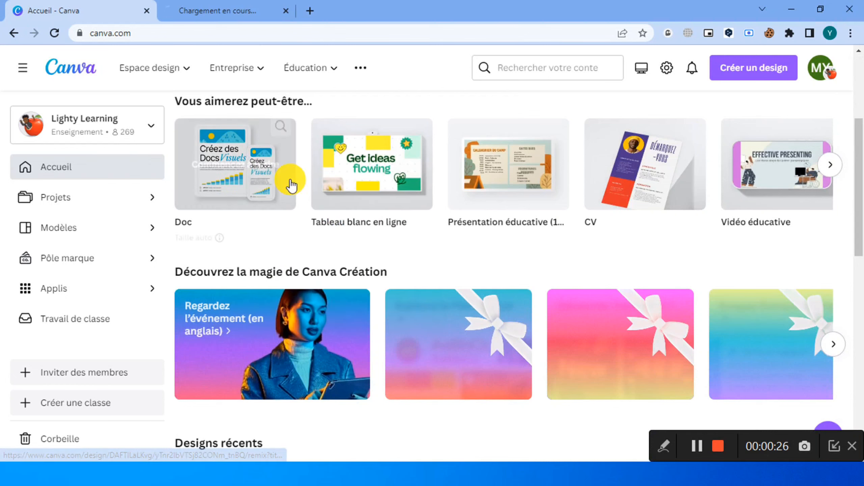
left_click(222, 12)
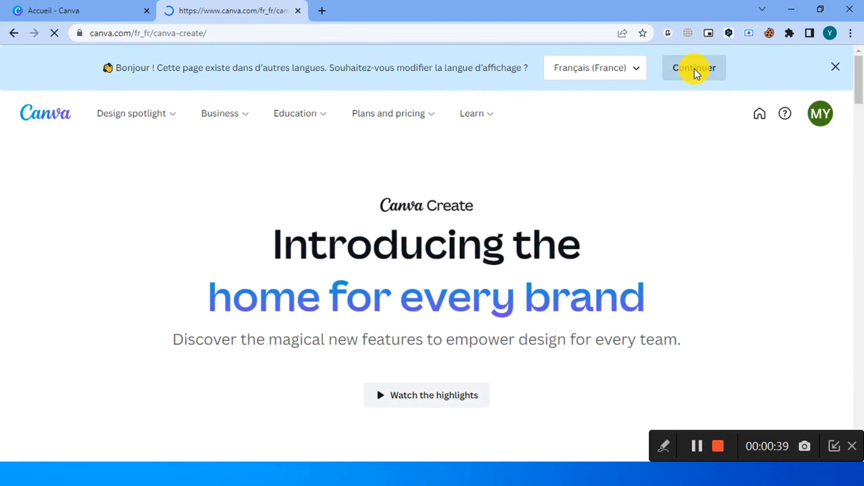
left_click(694, 68)
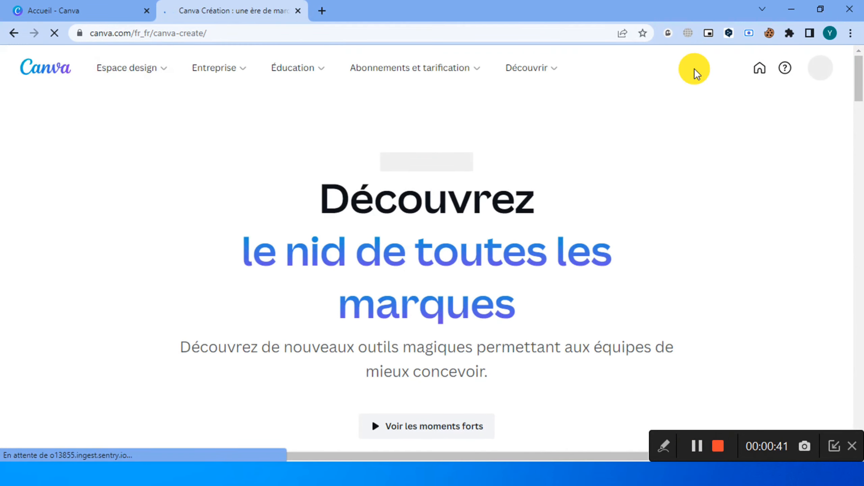
Return to the home page and browse the feature cards under "Découvrez la magie de Canva Création".
left_click(70, 11)
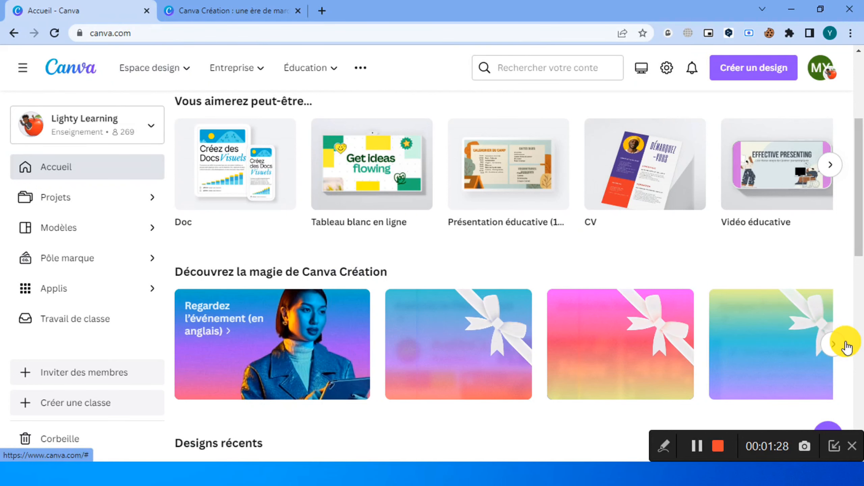
left_click(833, 344)
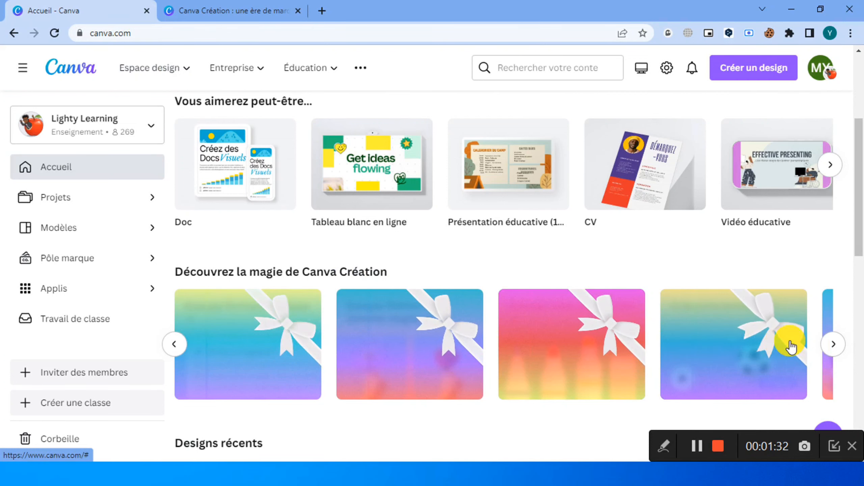
left_click(833, 344)
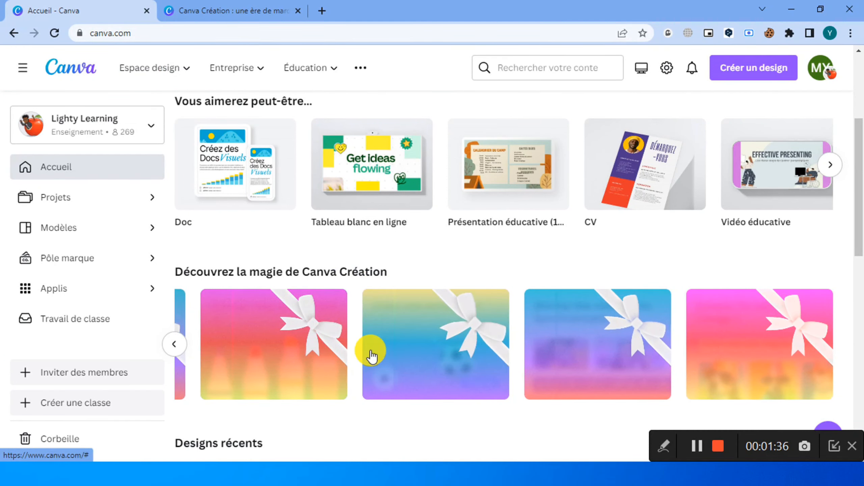
left_click(174, 343)
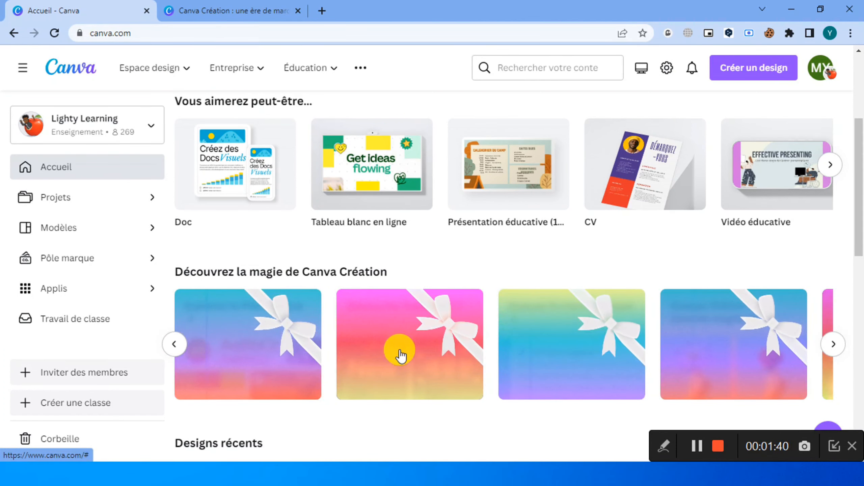
left_click(174, 343)
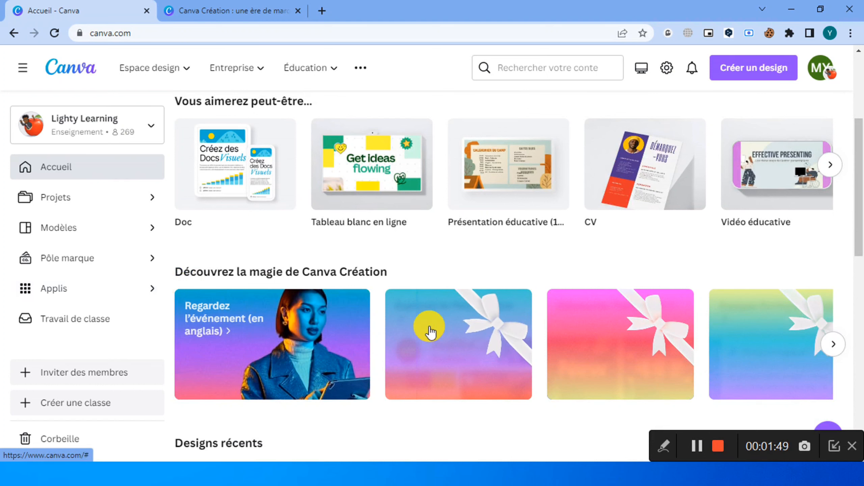
left_click(697, 446)
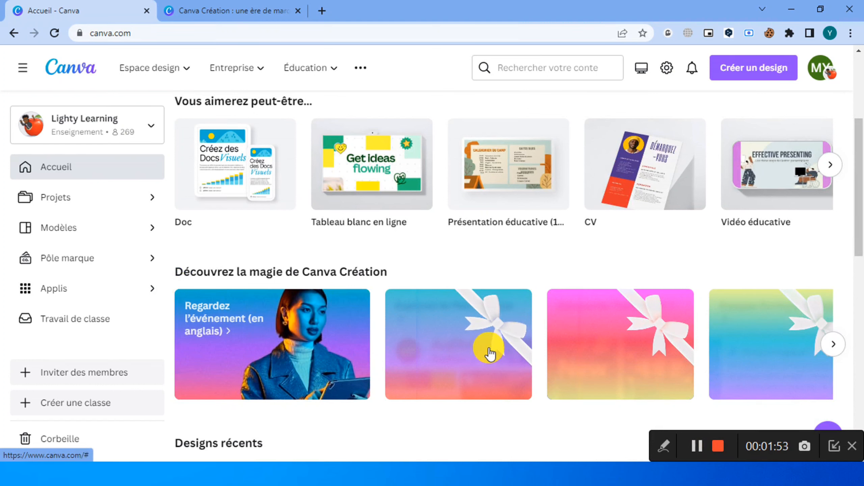
Try the brand space from its Canva Création feature card and open the untitled brand kit.
mouse_move(490, 353)
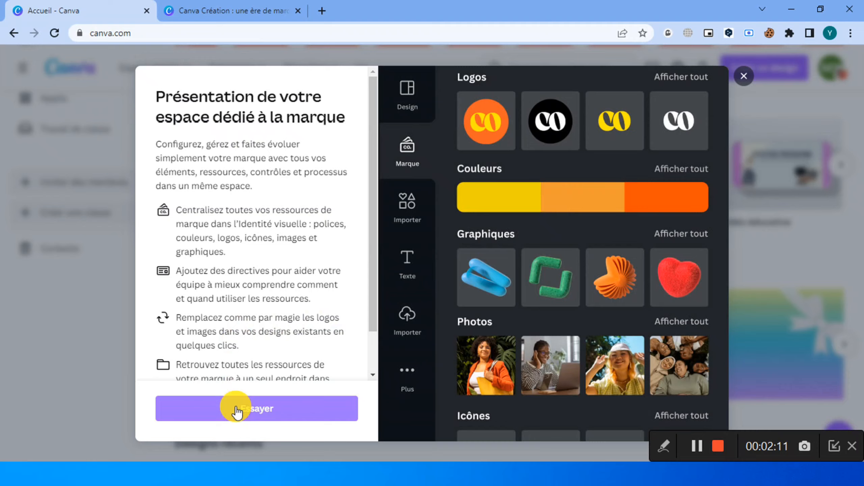
left_click(253, 406)
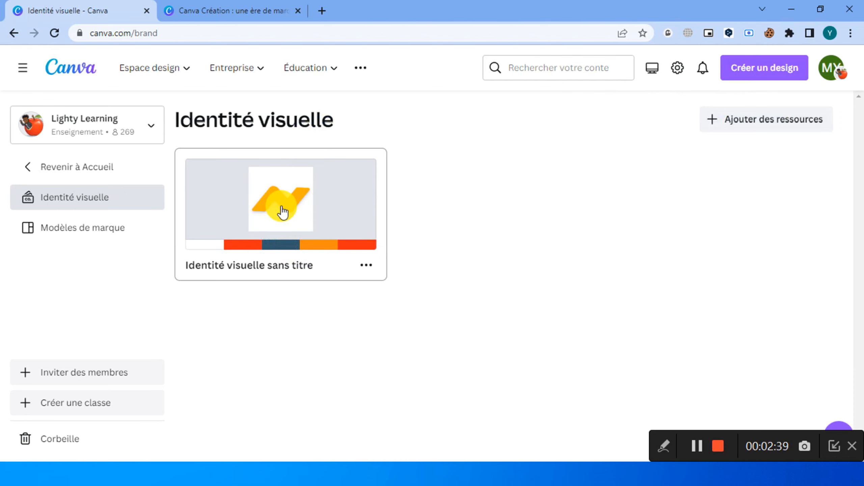
left_click(307, 188)
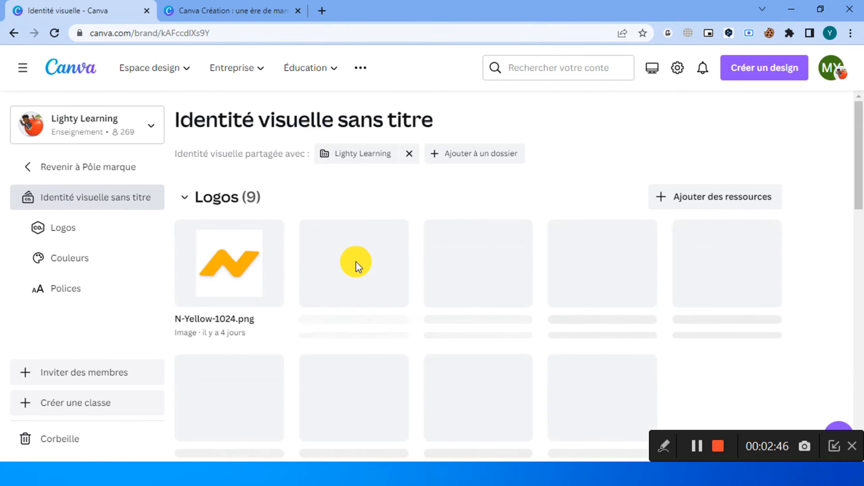
Examine the logos, colour palettes and font styles stored in the untitled brand kit.
scroll(356, 261, "down", 7)
scroll(340, 263, "down", 2)
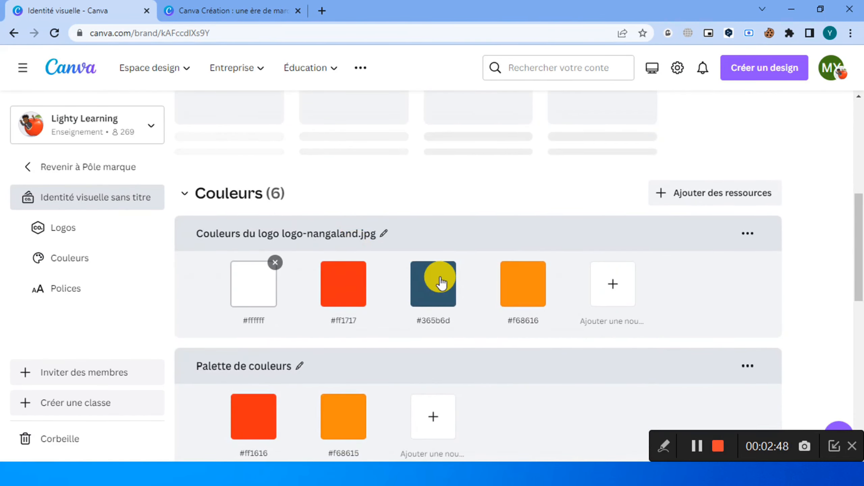
scroll(477, 281, "down", 6)
scroll(231, 232, "down", 4)
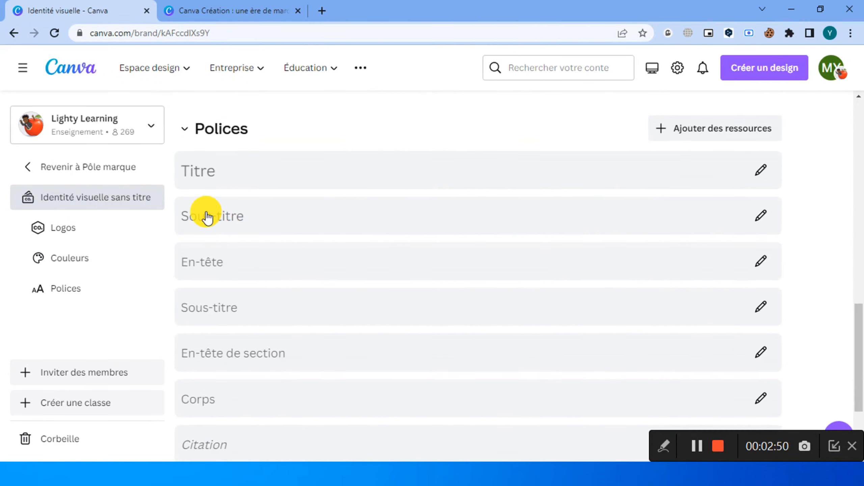
scroll(306, 238, "down", 3)
scroll(440, 257, "up", 20)
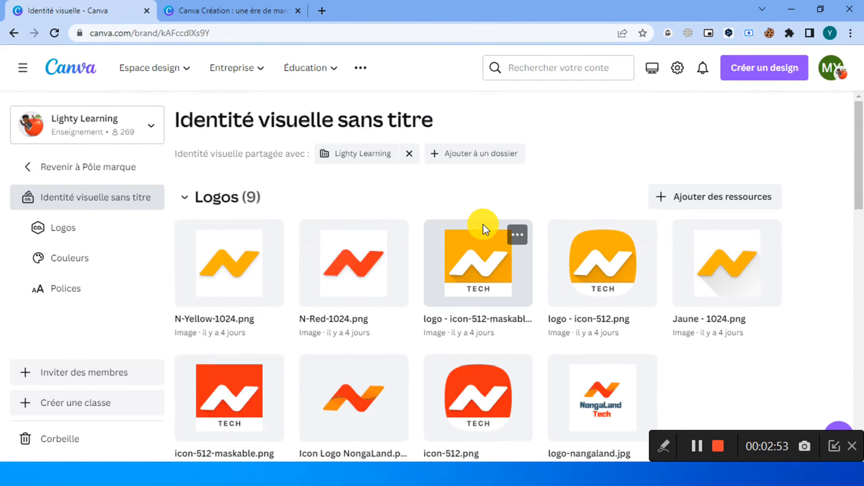
scroll(431, 307, "down", 4)
scroll(431, 307, "down", 6)
scroll(419, 286, "up", 8)
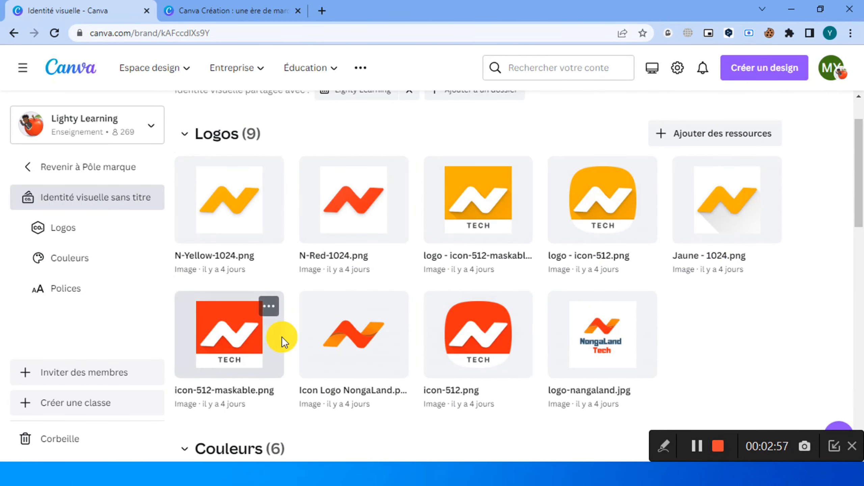
scroll(259, 327, "down", 5)
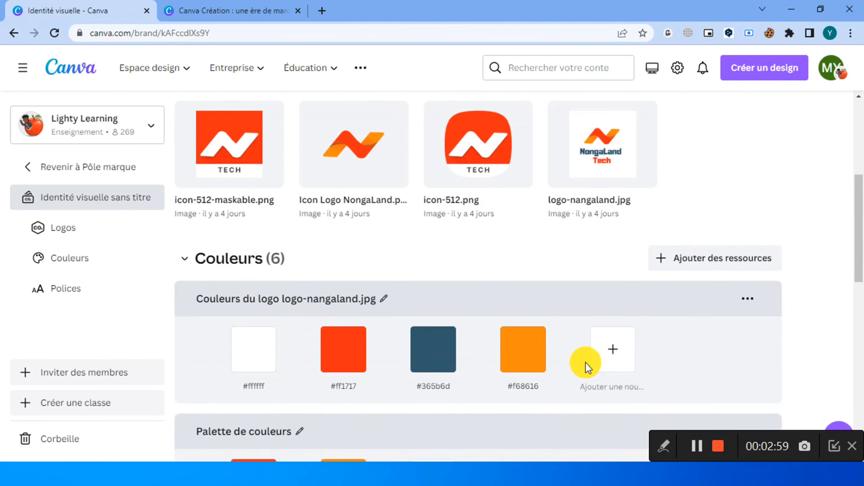
scroll(589, 367, "down", 3)
scroll(380, 343, "down", 10)
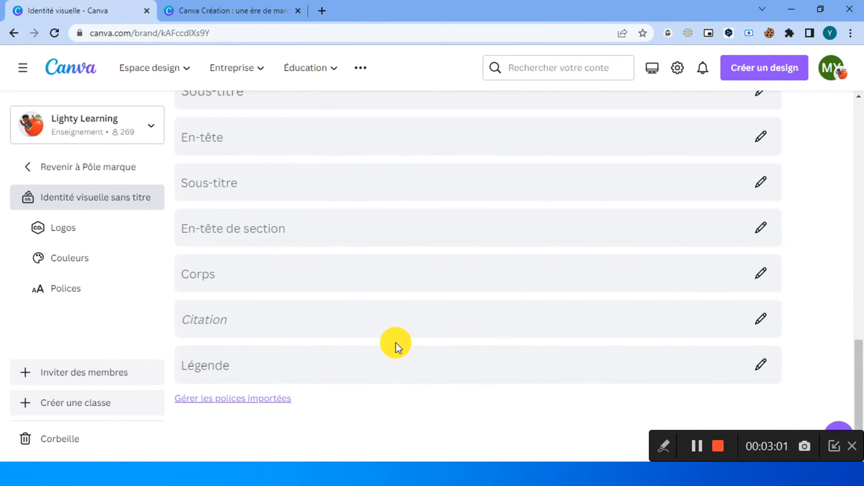
scroll(372, 332, "up", 9)
scroll(168, 164, "up", 7)
scroll(212, 299, "down", 8)
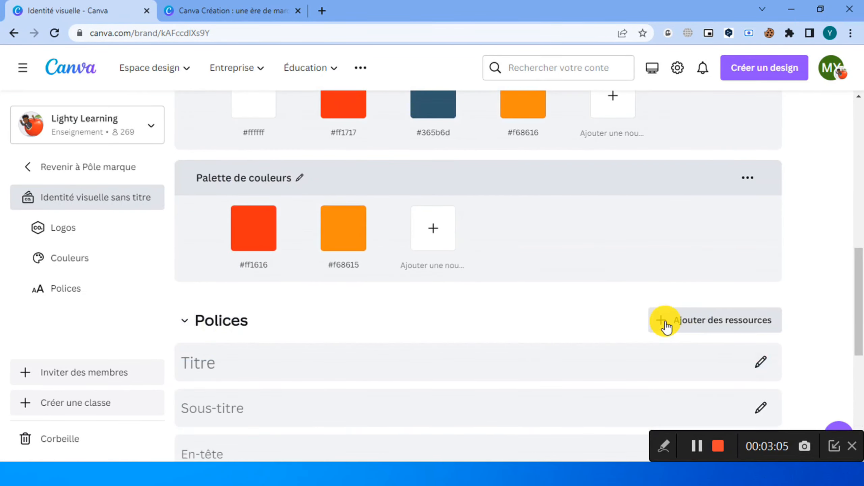
scroll(376, 202, "up", 15)
Return to the home page and try the Traduction feature from its Canva Création card.
left_click(72, 81)
scroll(501, 235, "down", 5)
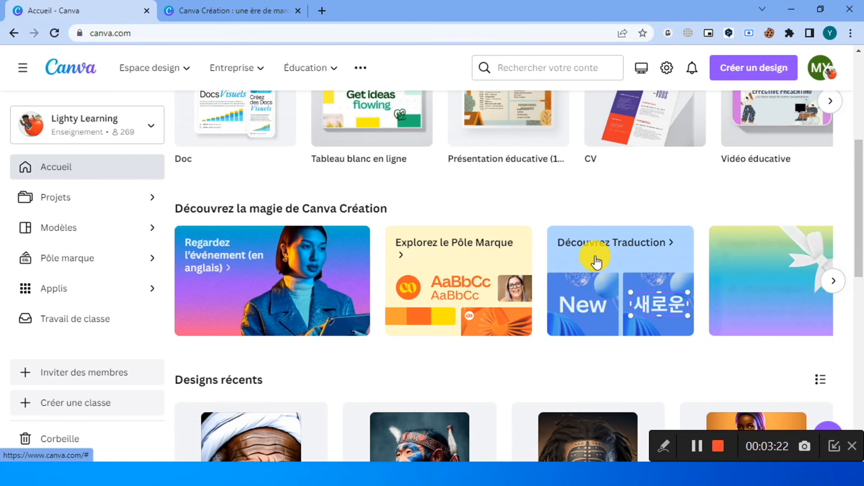
left_click(615, 280)
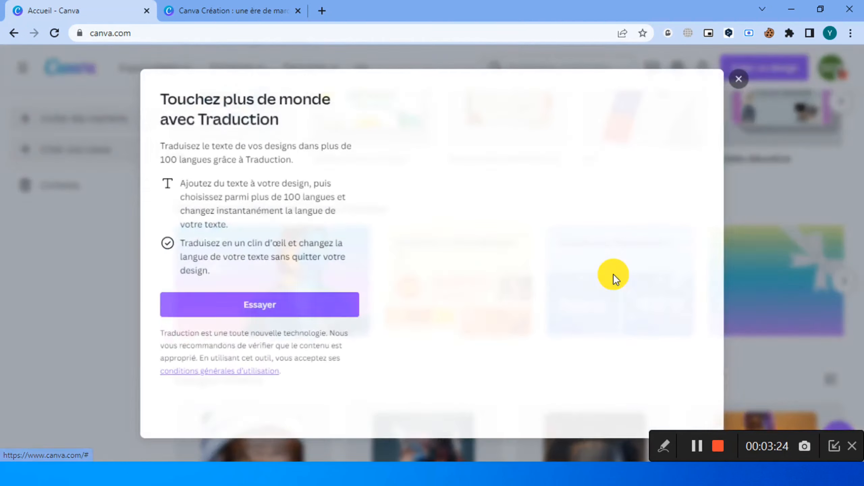
left_click(262, 308)
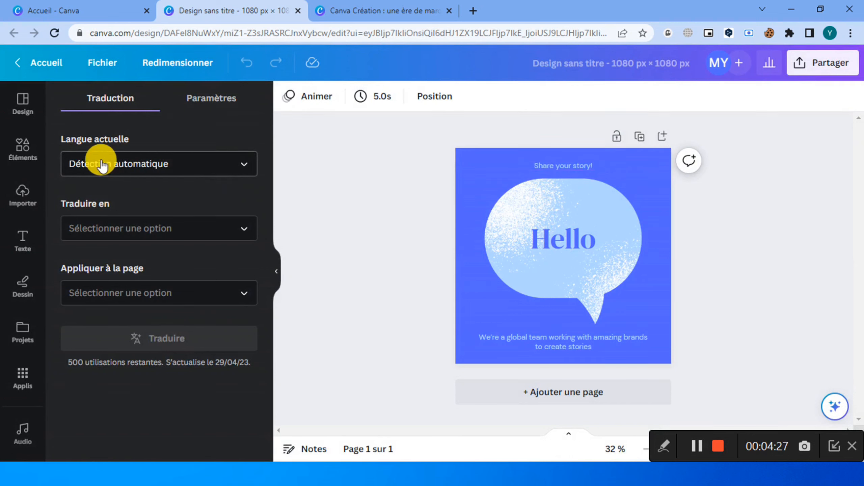
Translate page 1 of the design into Français with automatic source language detection, and compare the translated page with the original.
left_click(120, 233)
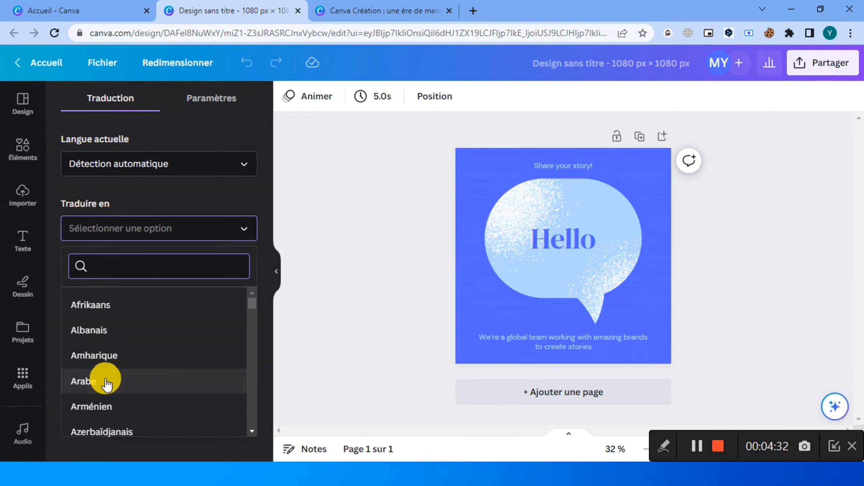
type("fr")
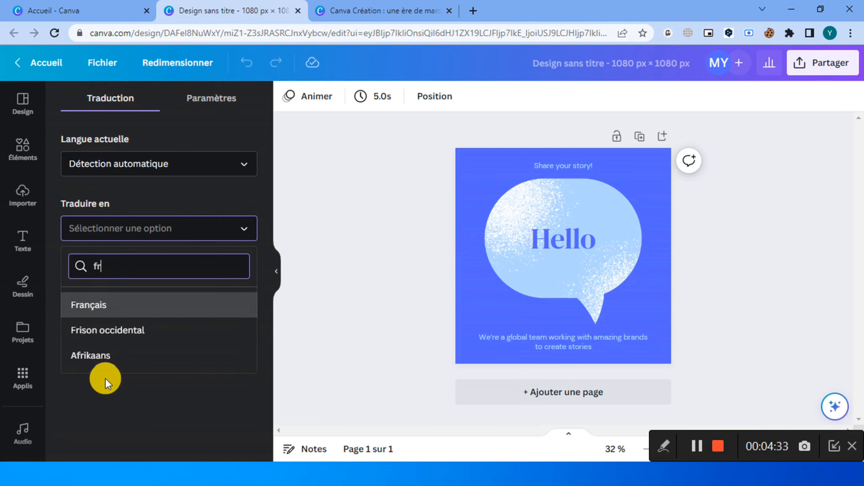
left_click(106, 309)
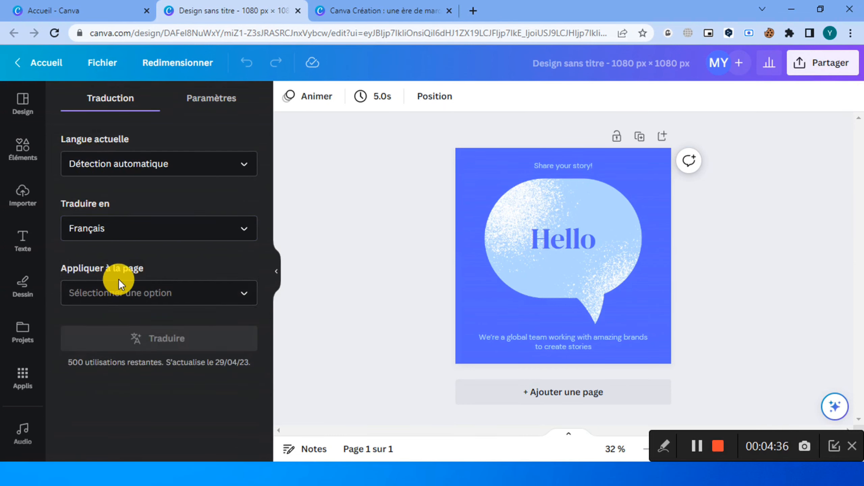
left_click(233, 296)
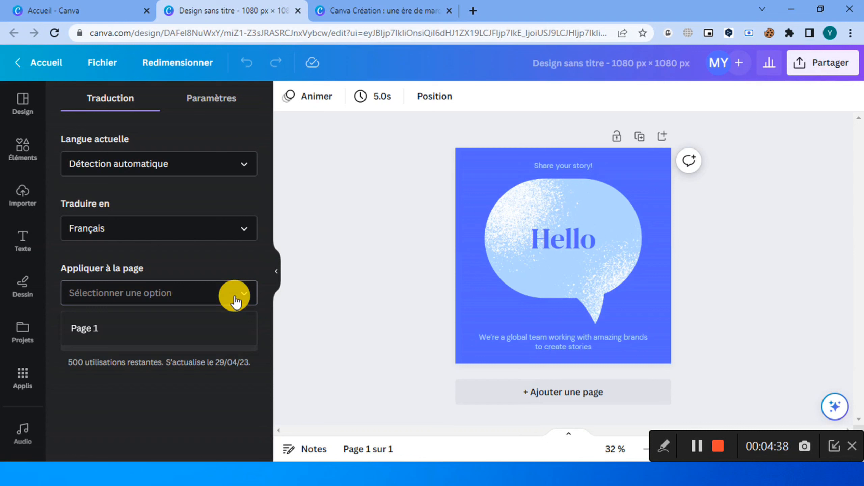
left_click(127, 327)
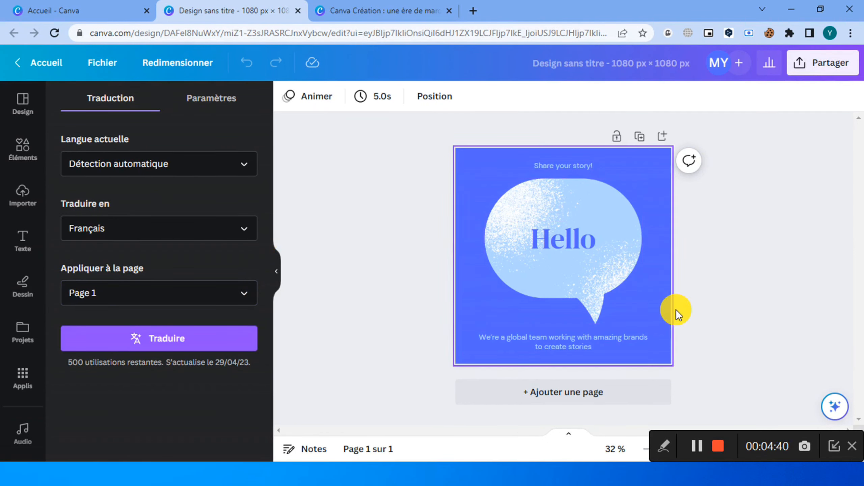
left_click(140, 339)
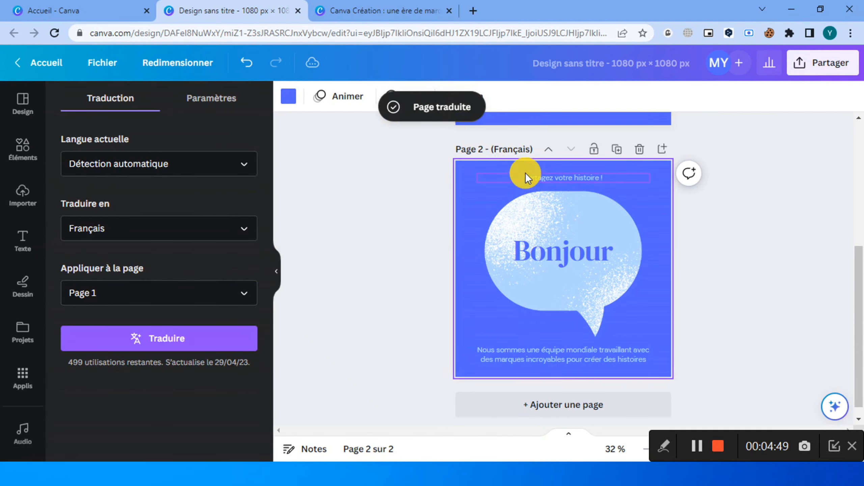
scroll(526, 173, "up", 5)
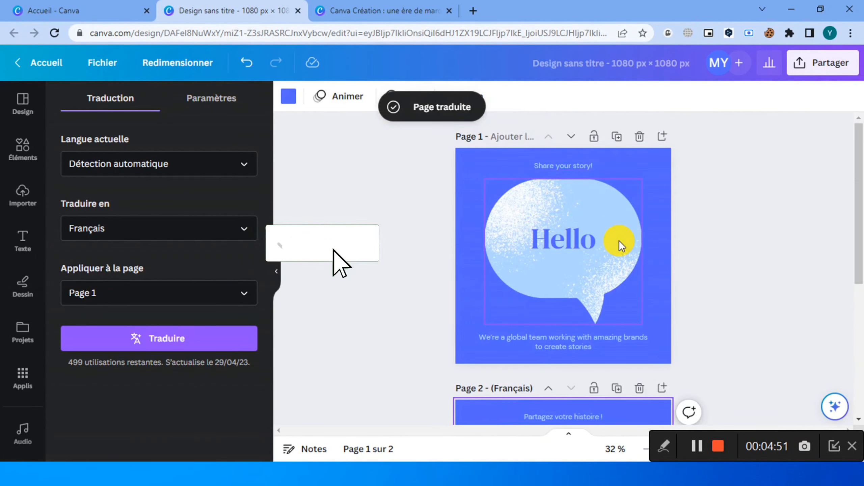
scroll(628, 302, "down", 5)
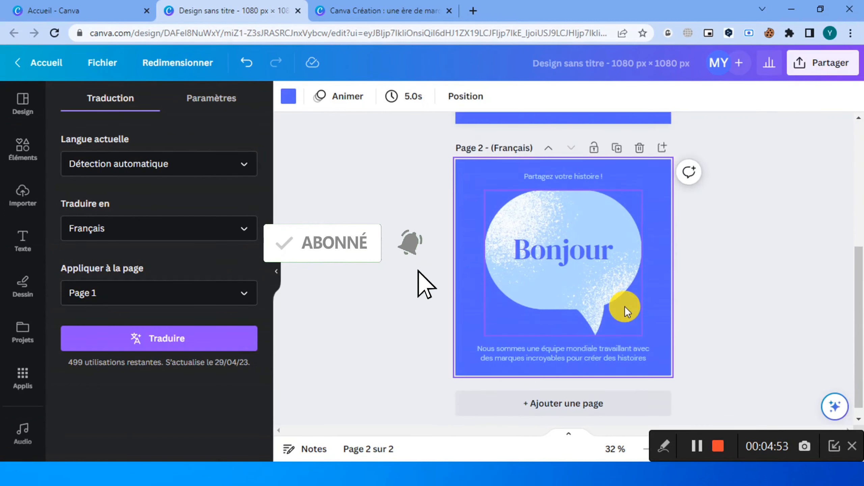
scroll(573, 255, "up", 5)
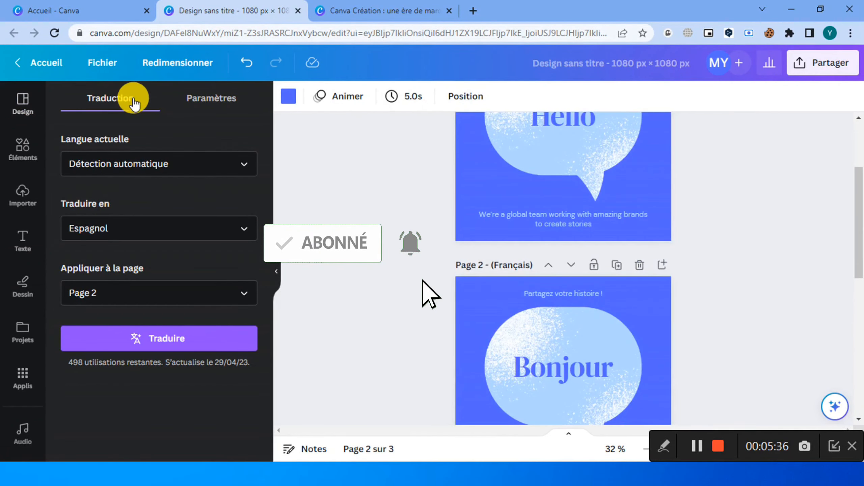
Review the translation settings for reducing the font size to fit and duplicating the page.
left_click(189, 98)
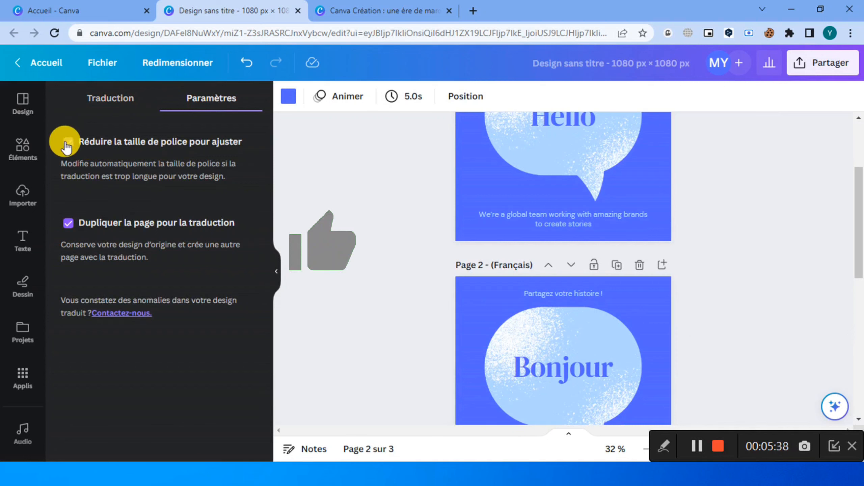
left_click(102, 100)
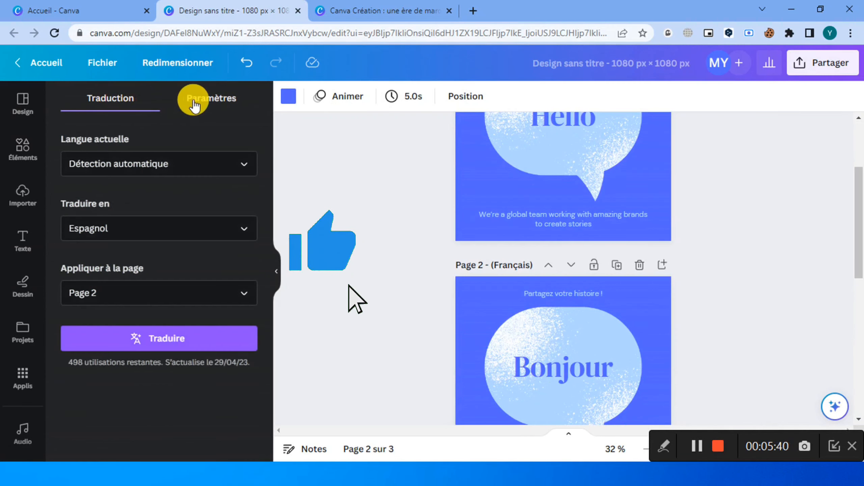
left_click(214, 99)
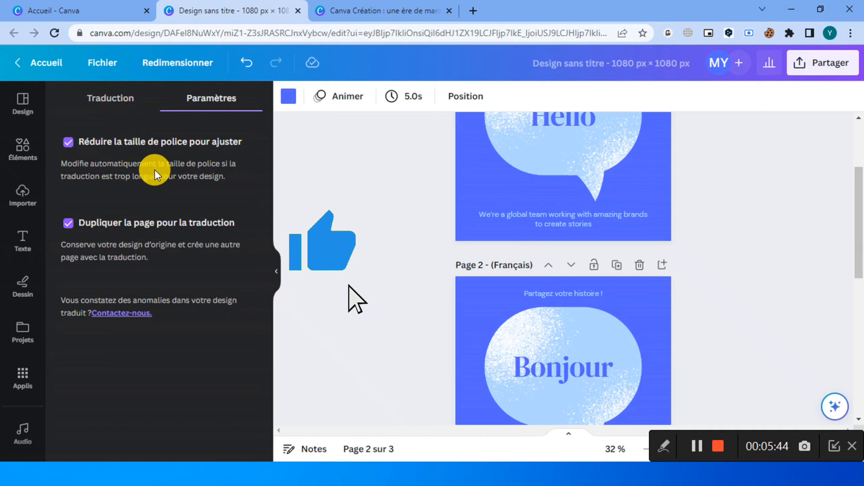
Toggle the option for duplicating the page for translation off and back on.
left_click(69, 225)
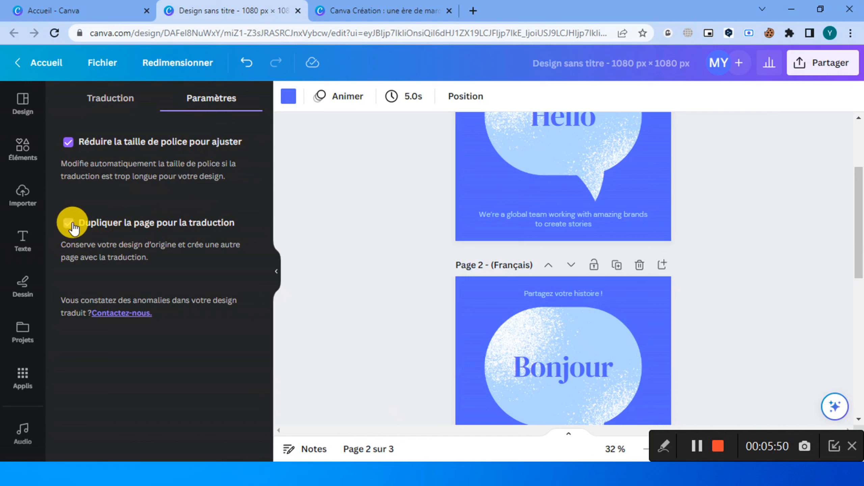
left_click(64, 224)
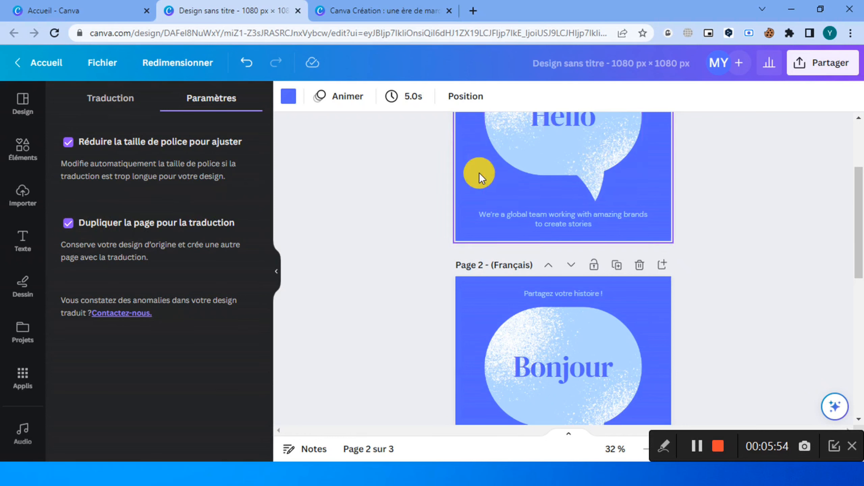
Return to the home page and try Écriture magique from its Canva Création card.
left_click(46, 64)
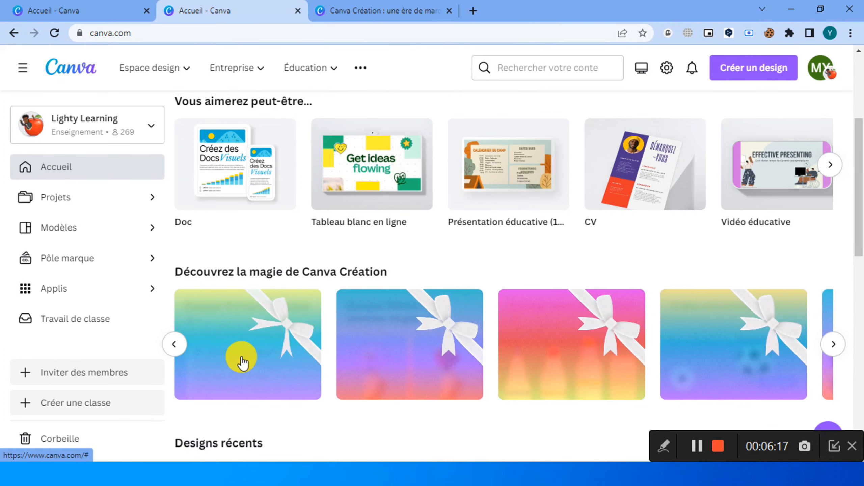
mouse_move(243, 363)
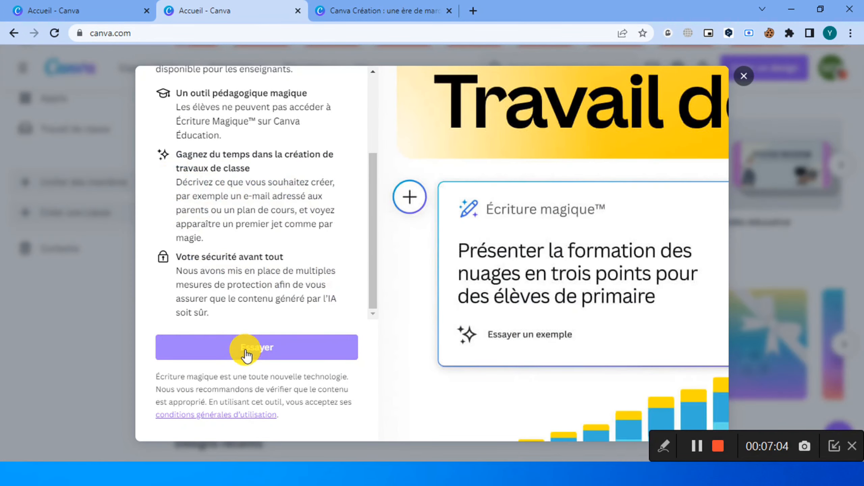
left_click(247, 355)
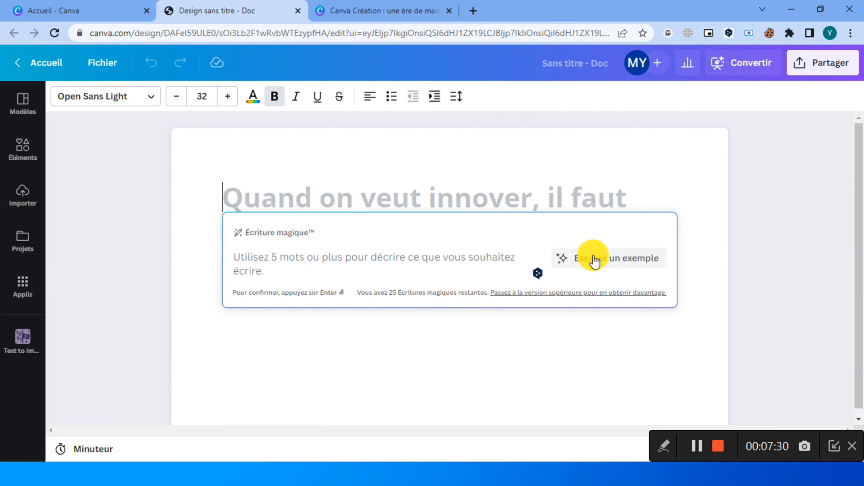
Load the example prompt about brainstorming marketing ideas for new running shoes into Écriture magique and generate the text.
left_click(607, 263)
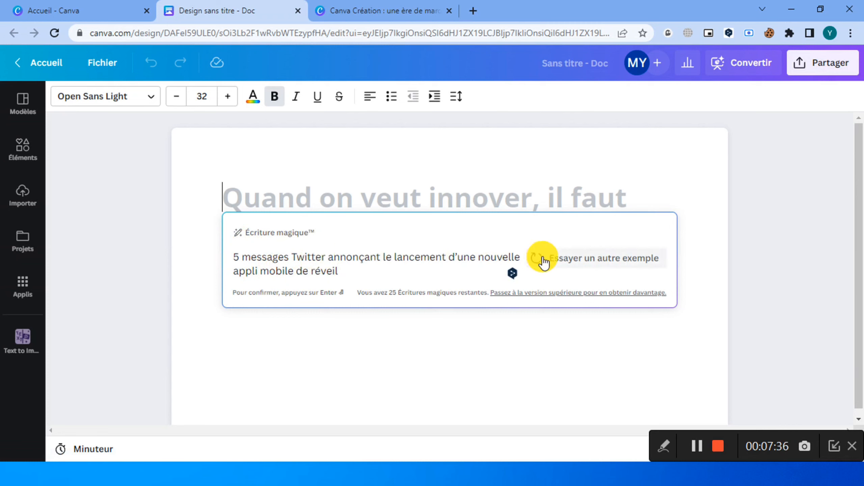
left_click(598, 262)
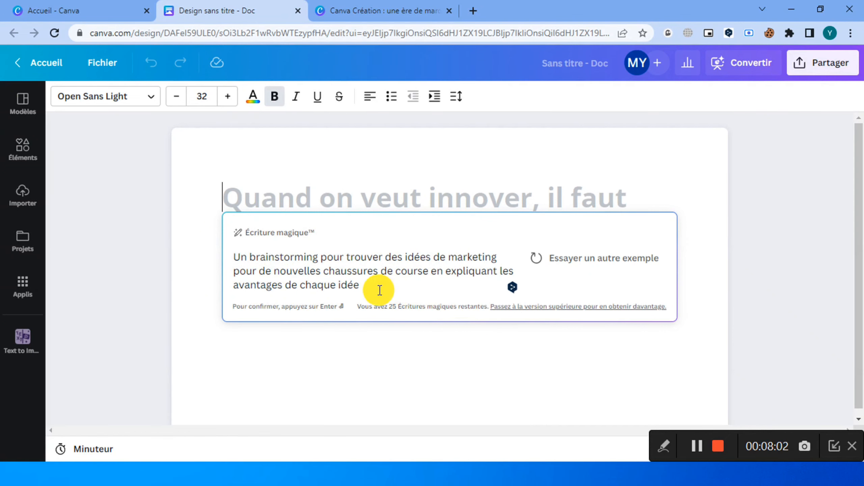
key("Return")
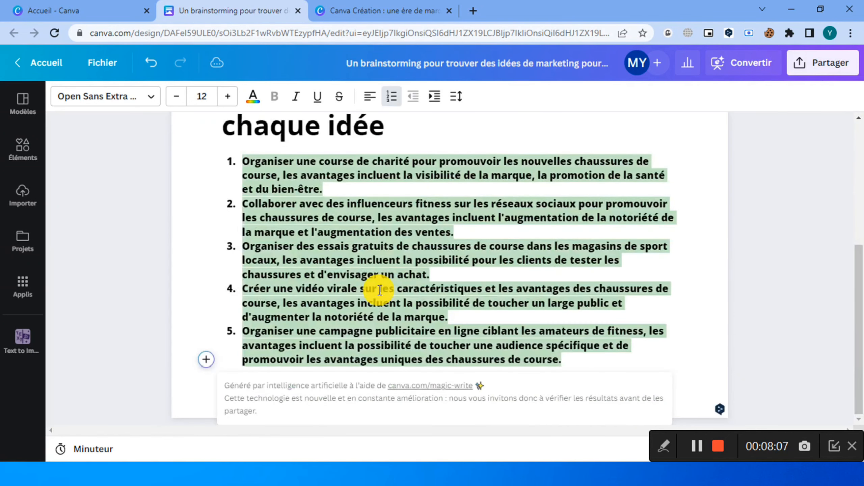
Read through the generated document, from its title to the last numbered marketing idea and the AI notice.
scroll(395, 201, "up", 4)
scroll(390, 200, "up", 3)
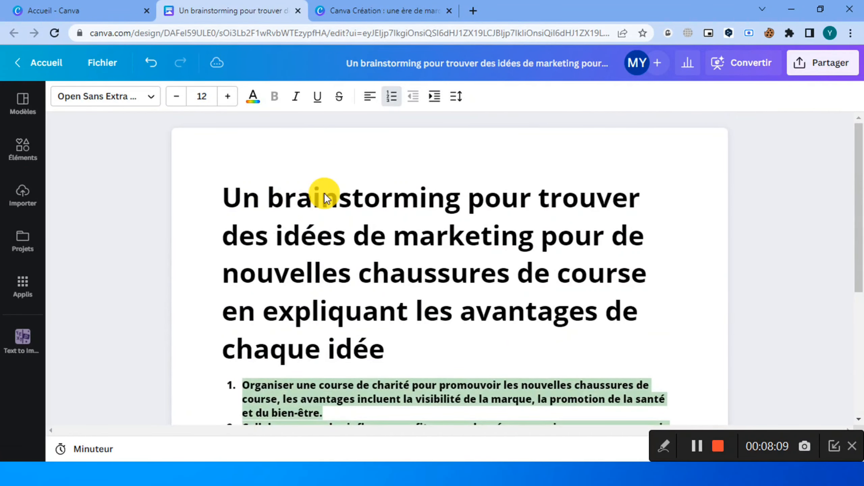
scroll(213, 276, "down", 6)
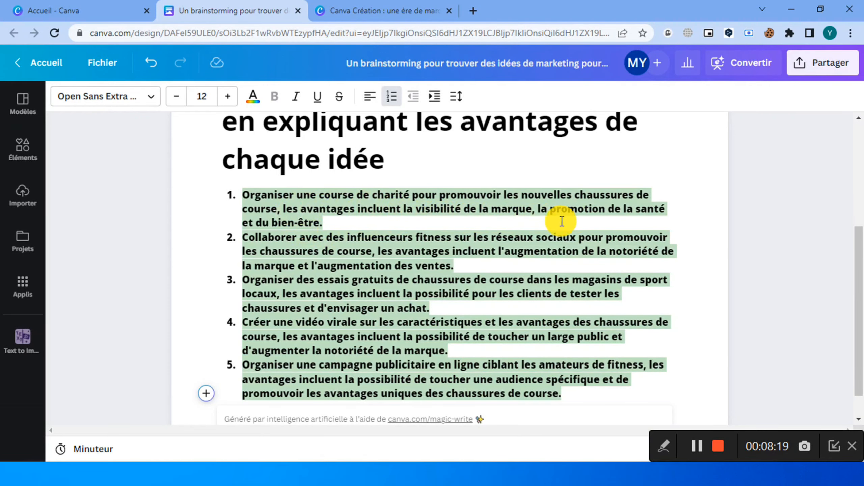
scroll(312, 260, "down", 1)
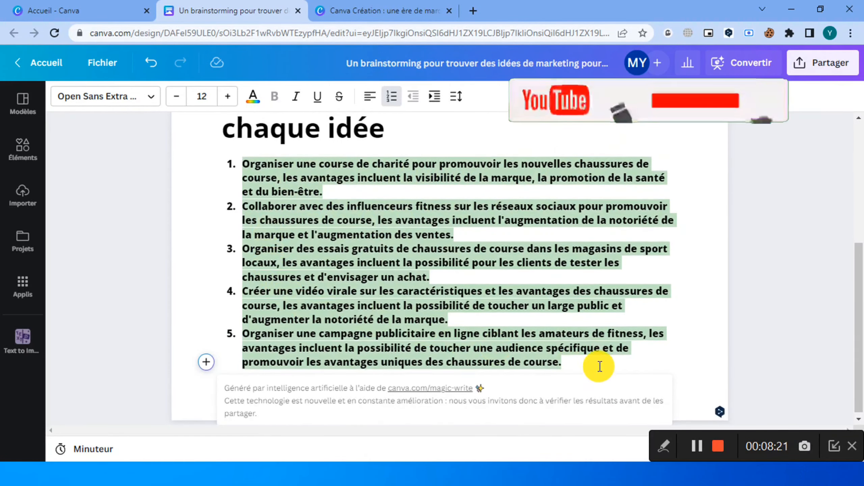
scroll(578, 361, "up", 5)
scroll(429, 293, "down", 5)
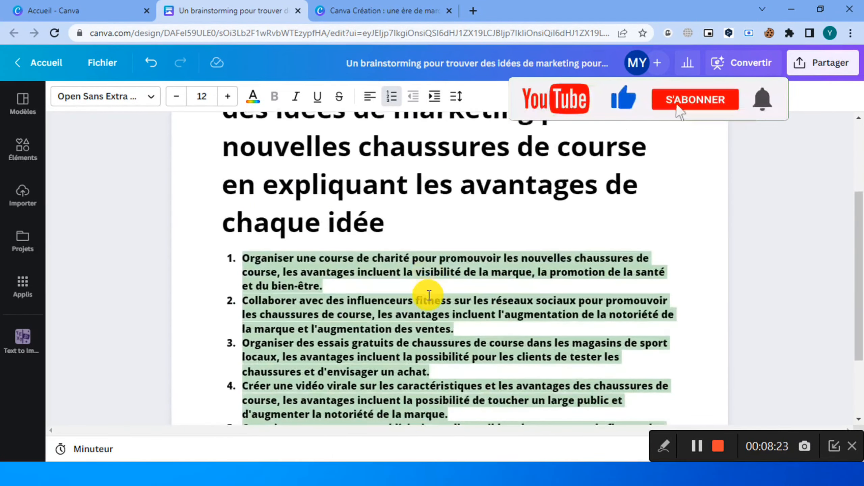
scroll(428, 293, "up", 5)
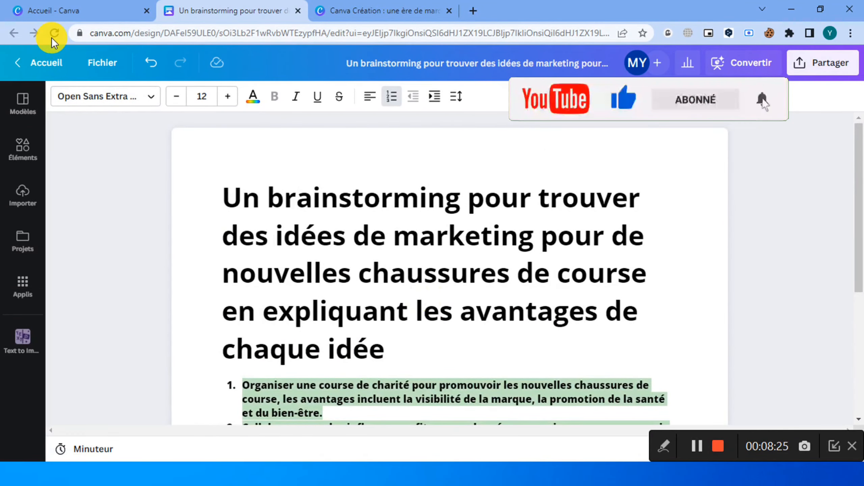
scroll(313, 193, "down", 3)
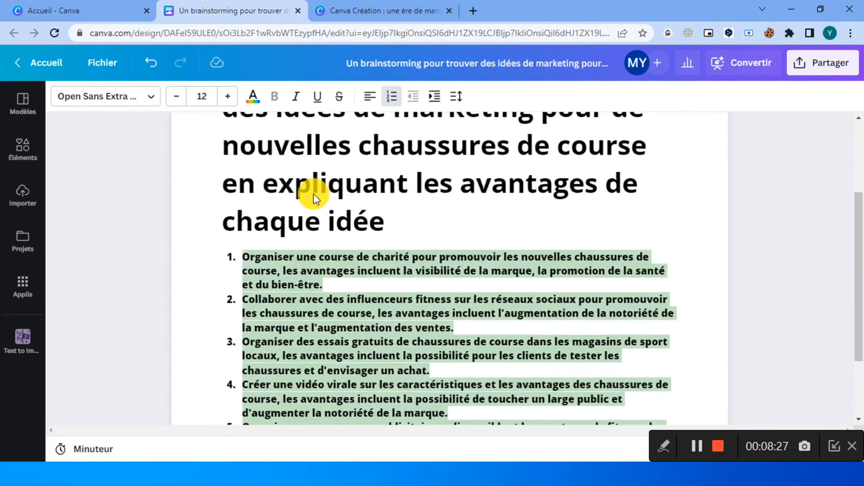
scroll(314, 193, "down", 2)
scroll(313, 193, "up", 5)
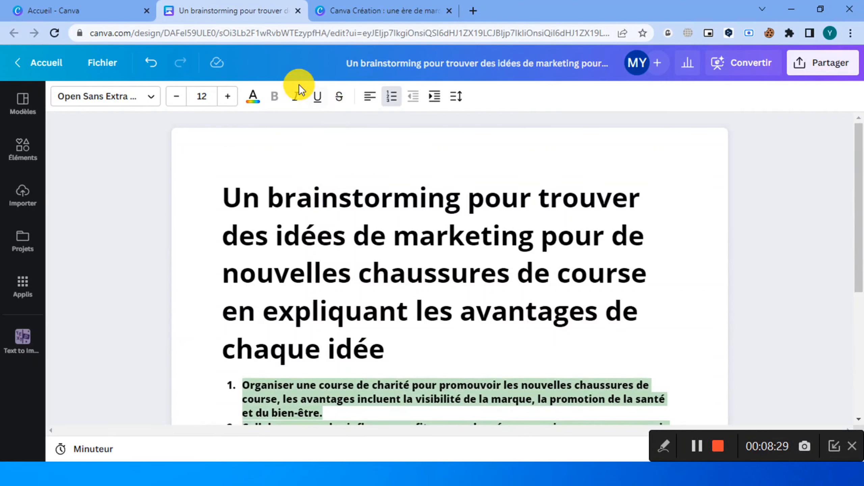
Close the generated document and try Édition magique from its Canva Création card on the home page.
left_click(297, 10)
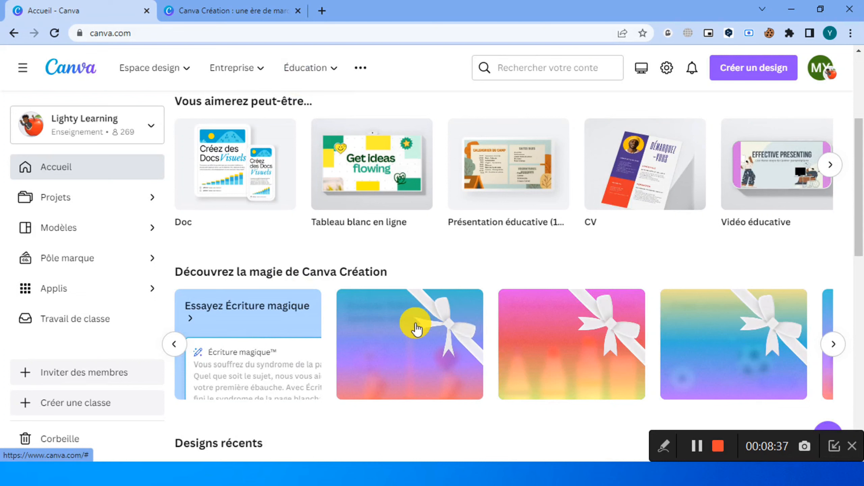
left_click(417, 329)
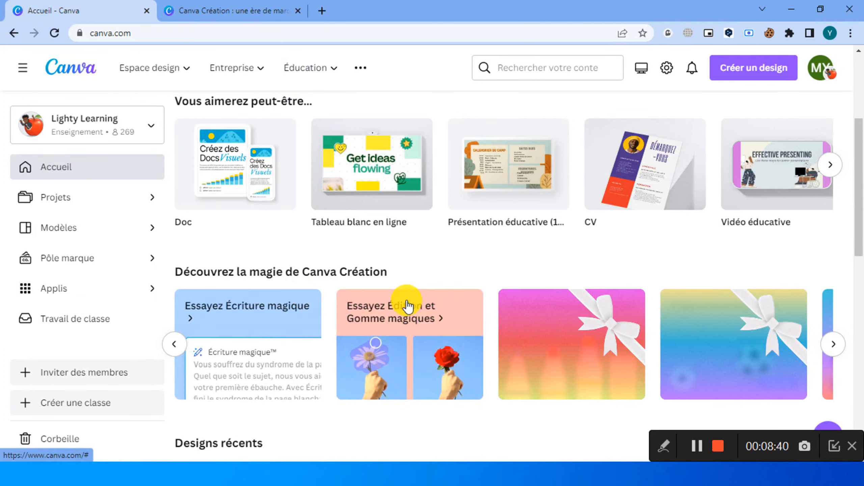
left_click(416, 328)
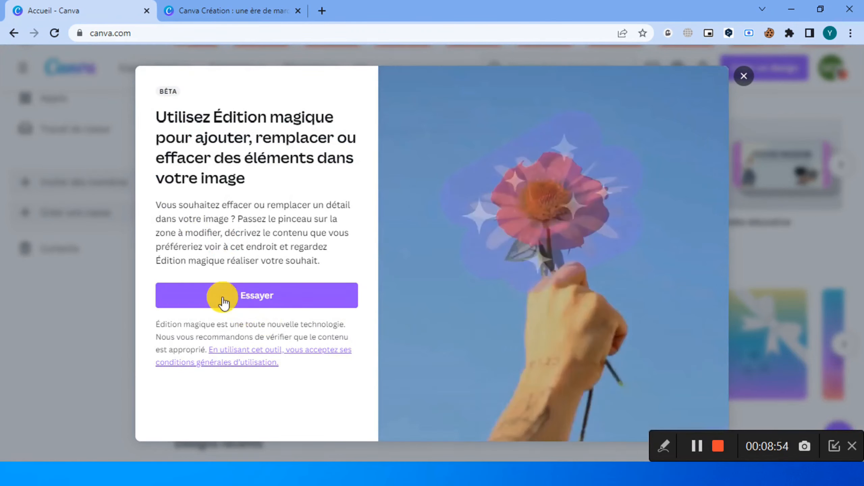
left_click(223, 300)
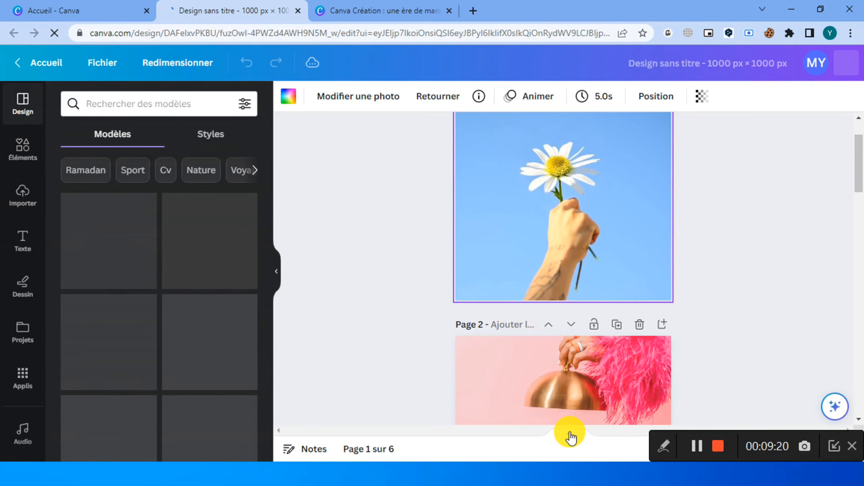
Show the page thumbnails and select the living-room photo on page 3.
left_click(570, 431)
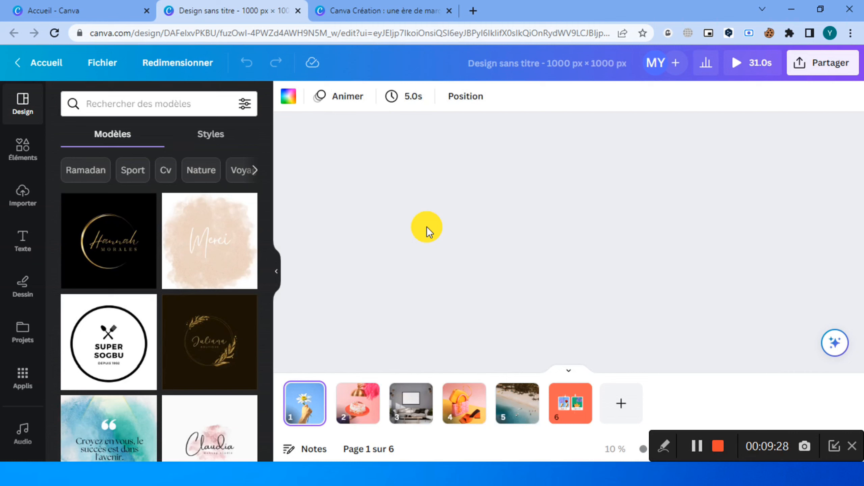
left_click(413, 410)
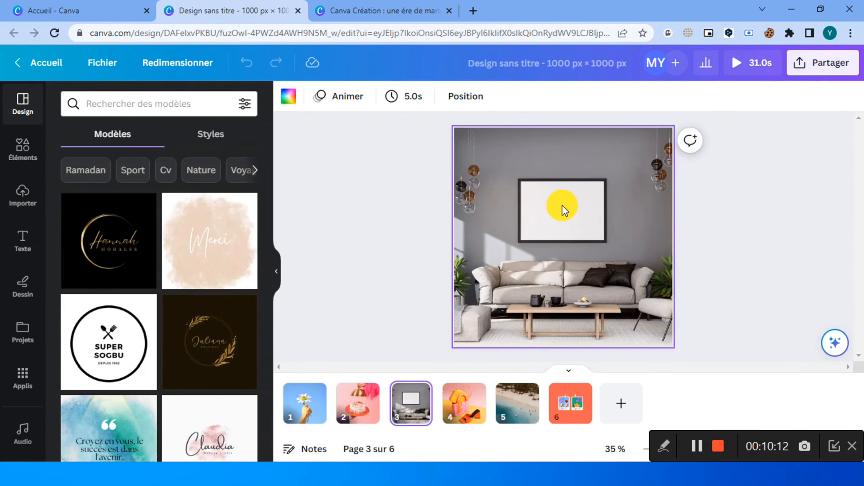
left_click(561, 205)
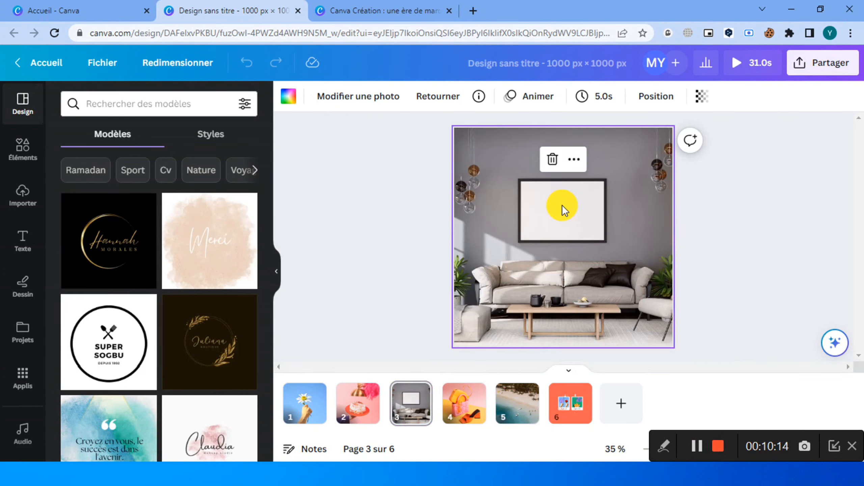
double_click(562, 206)
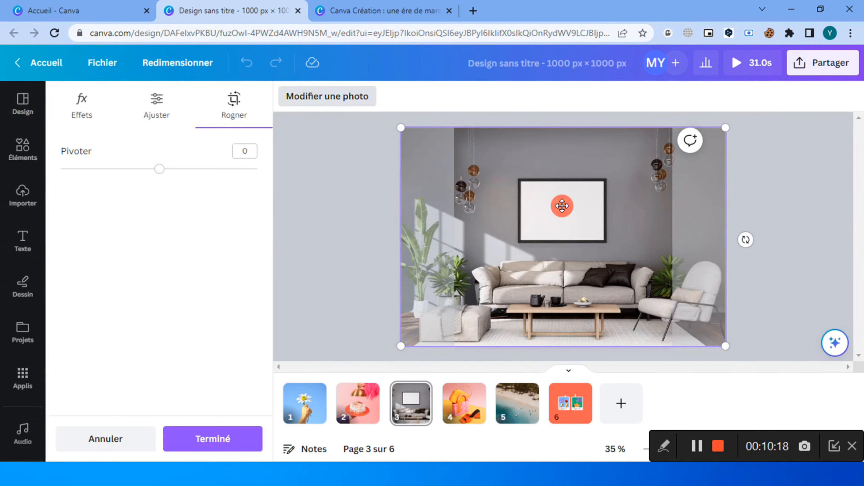
double_click(562, 206)
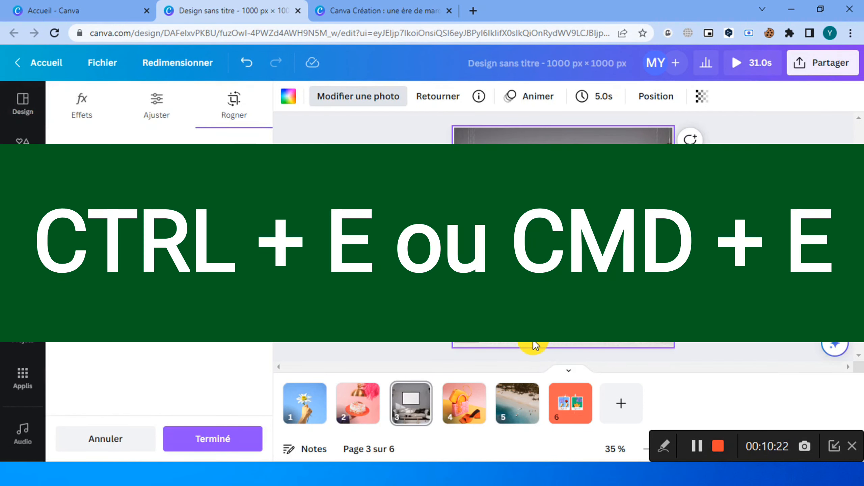
left_click(209, 436)
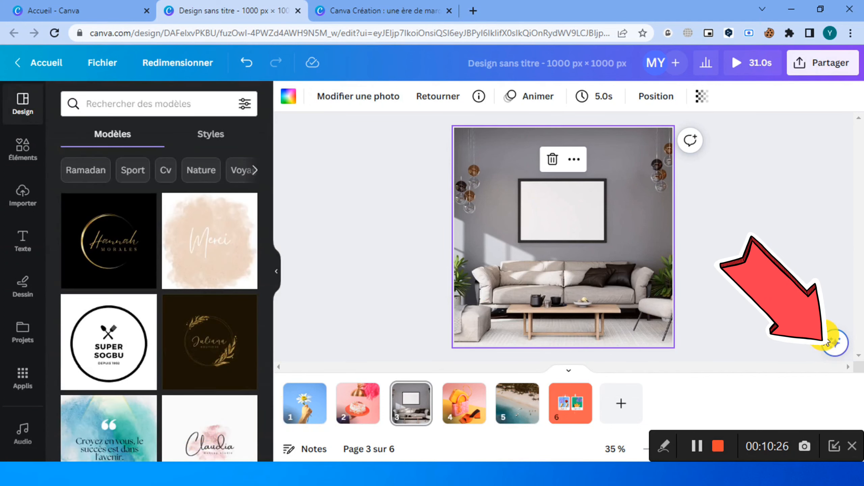
Start Édition magique on the living-room photo, set the brush size to 100, and mark the empty picture frame on the wall.
left_click(839, 346)
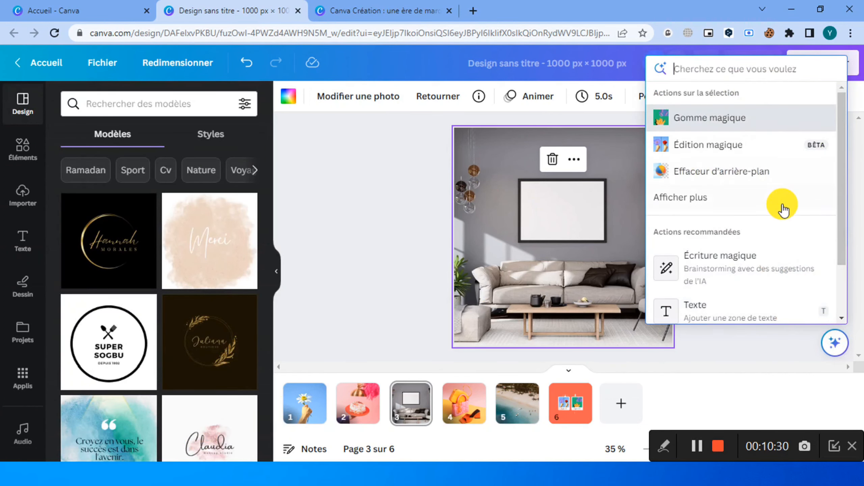
left_click(716, 151)
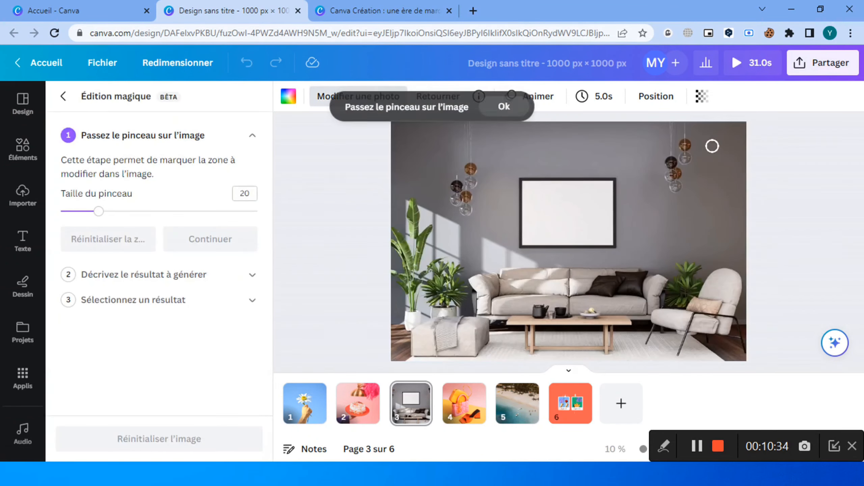
left_click_drag(117, 213, 272, 217)
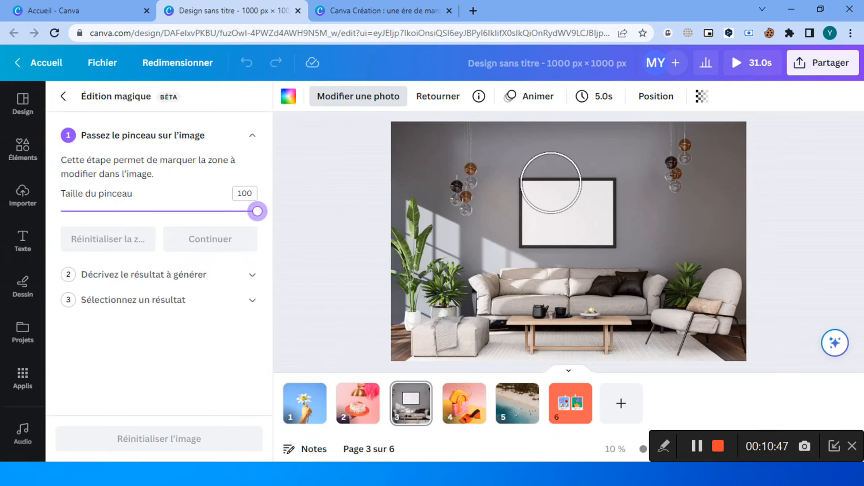
mouse_move(544, 186)
left_mouse_down()
mouse_move(537, 220)
mouse_move(599, 226)
mouse_move(602, 217)
mouse_move(603, 203)
mouse_move(578, 198)
mouse_move(546, 206)
mouse_move(536, 224)
left_mouse_up()
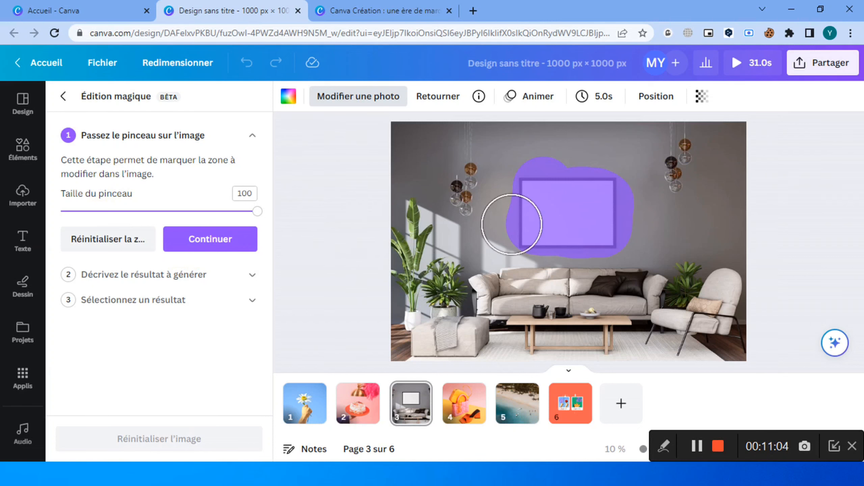
Describe the marked area's replacement as "Une télé connecté" and generate the results.
left_click(206, 244)
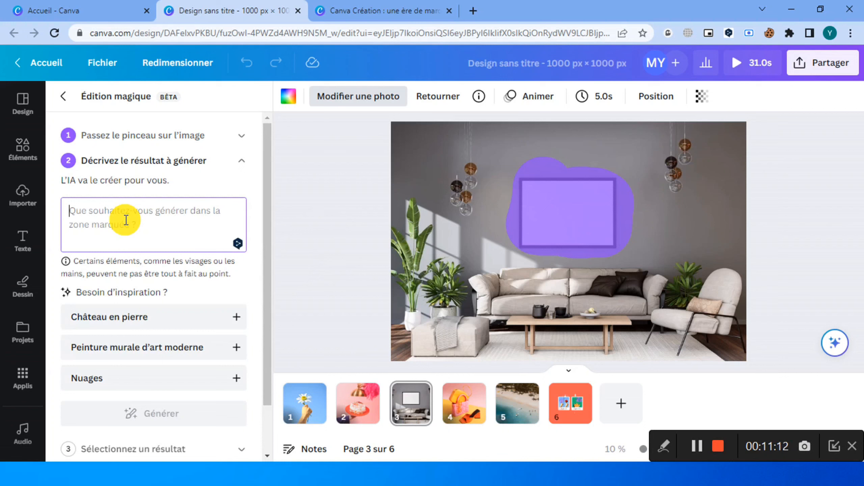
type("Une t")
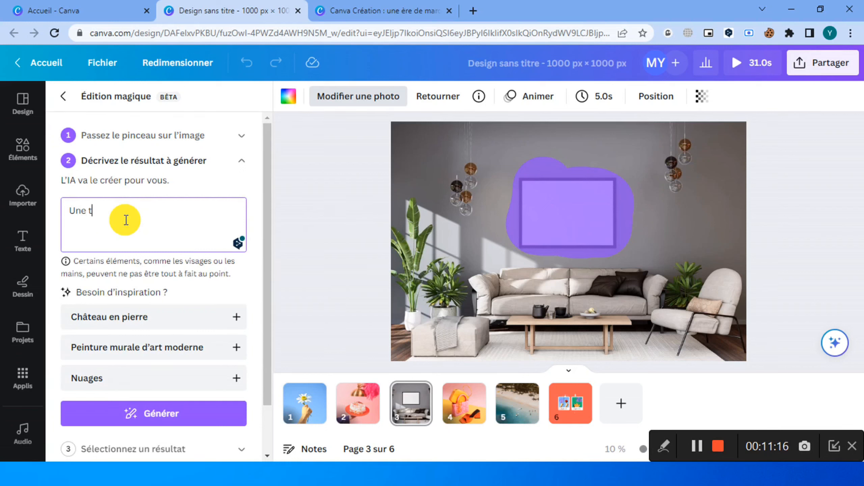
type("élé")
type("connecté")
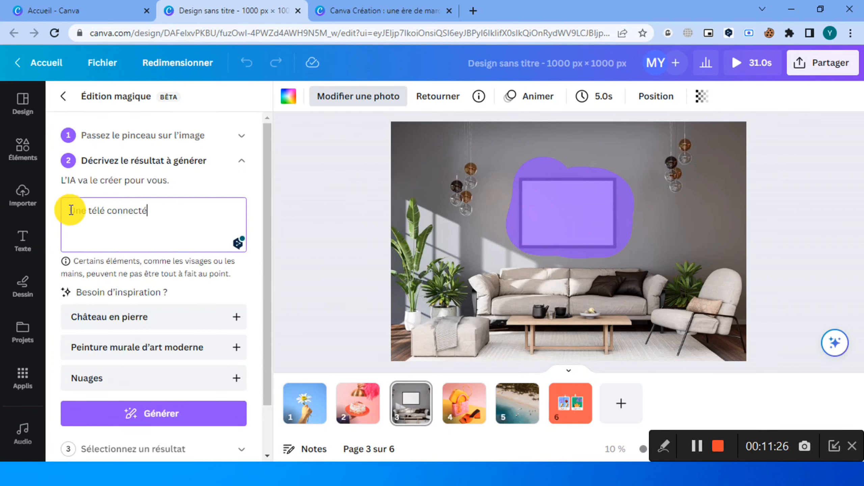
left_click(159, 417)
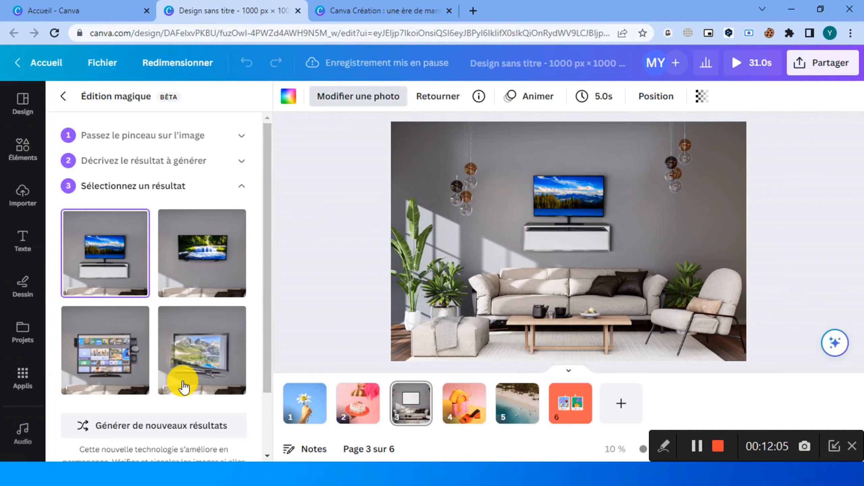
Apply the second generated television result to the photo, then switch to the third one with the app-grid screen.
left_click(200, 249)
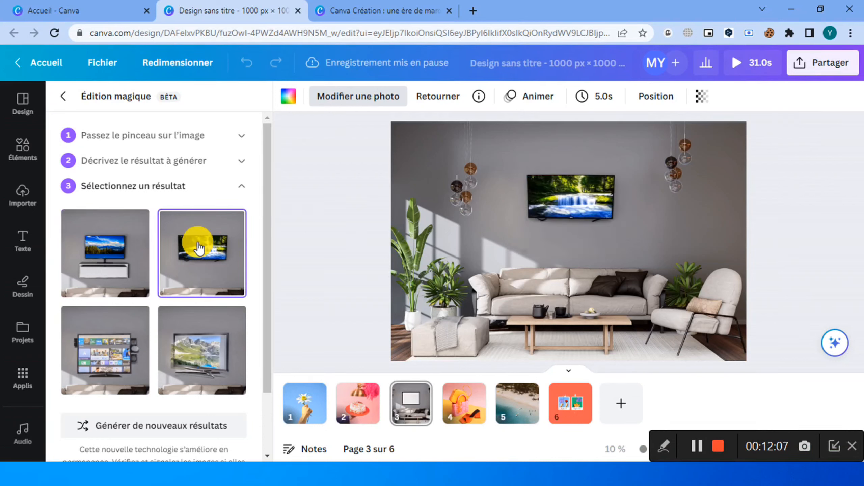
left_click(107, 362)
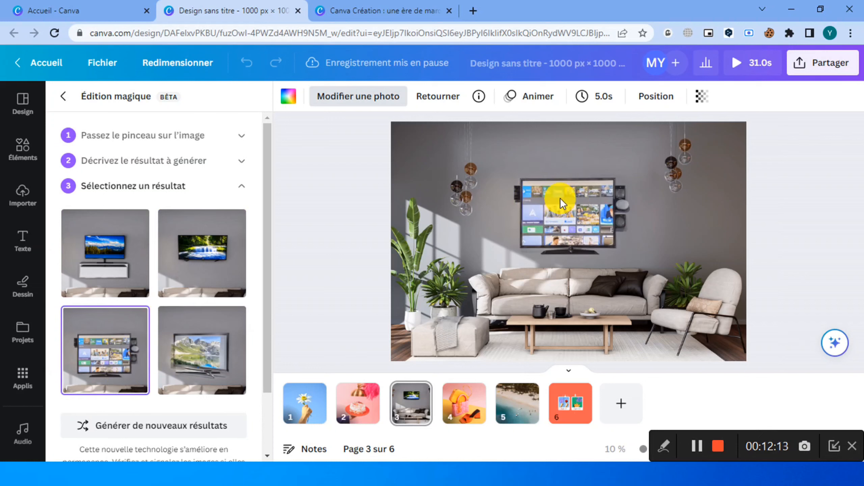
Try the fourth television result on the living-room photo, then return to the third one with the app-grid screen.
left_click(211, 355)
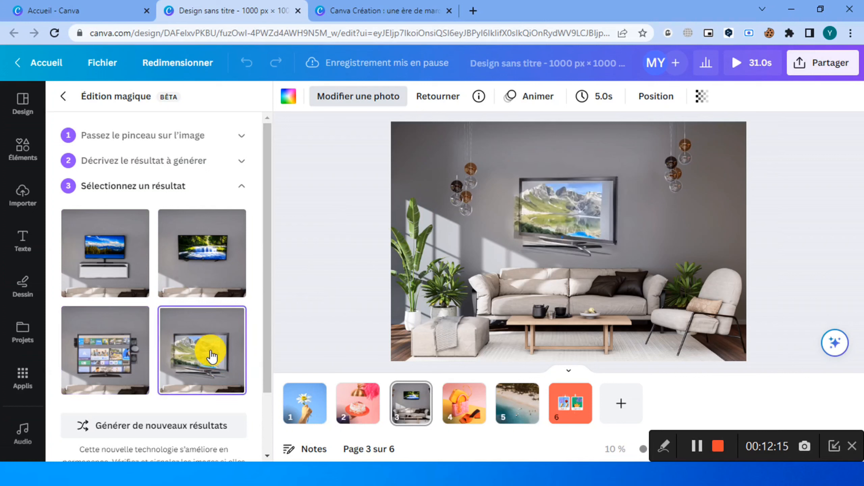
left_click(95, 355)
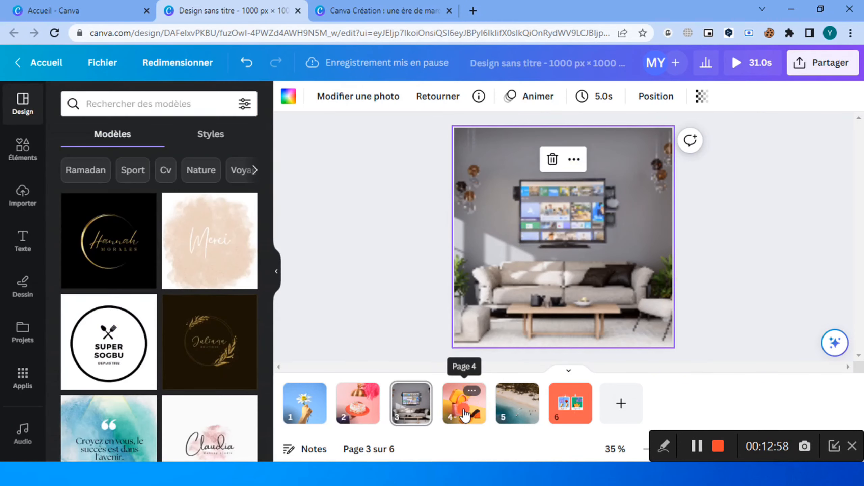
Start Édition magique on the handbag photo on page 4 and mark the orange sandal with brush size 78.
left_click(465, 415)
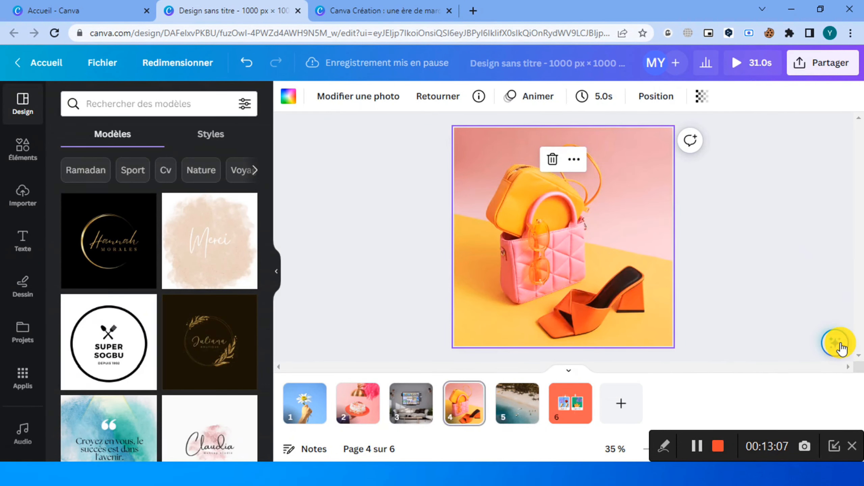
left_click(835, 342)
left_click(700, 144)
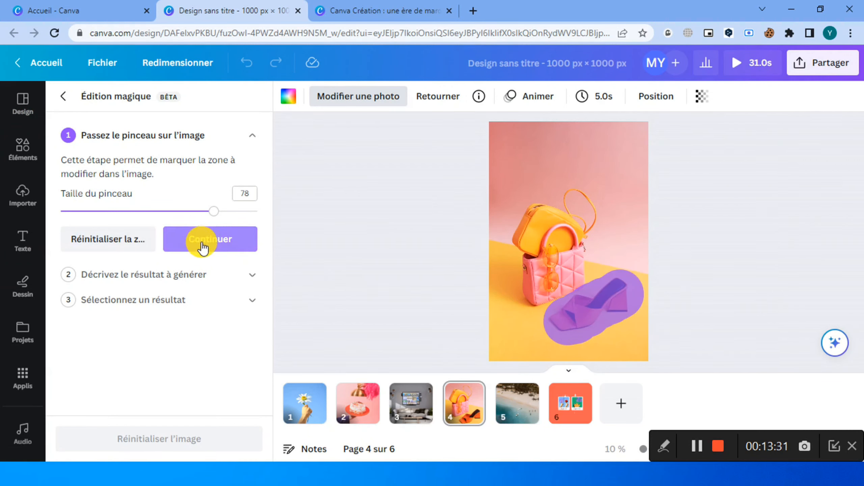
left_click(203, 247)
Describe the marked sandal's replacement as "Une Paire de Nike" and generate the results.
left_click(179, 226)
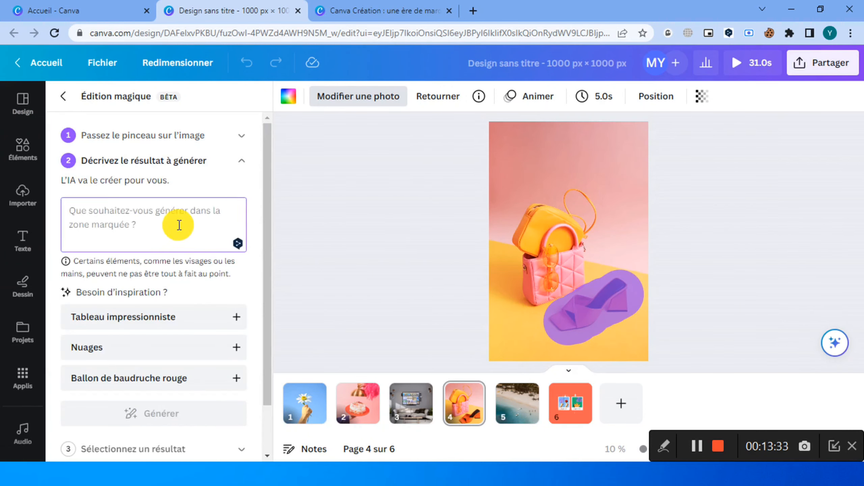
type("Une Paire de Nike")
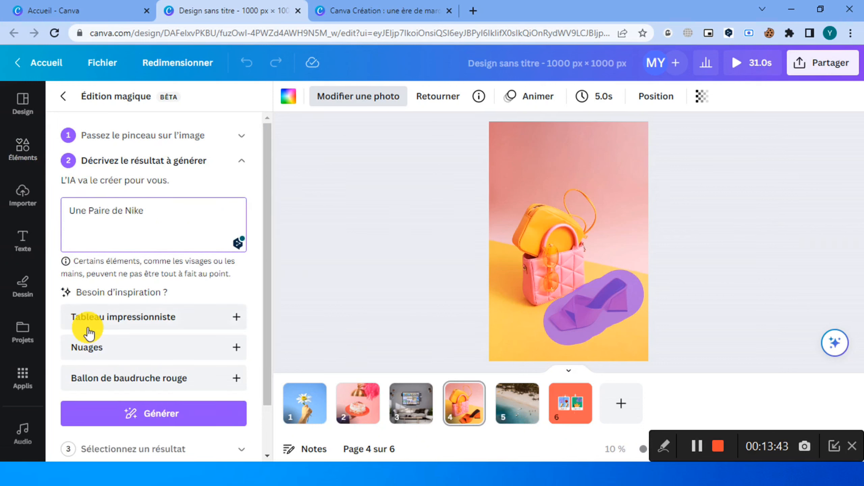
left_click(162, 422)
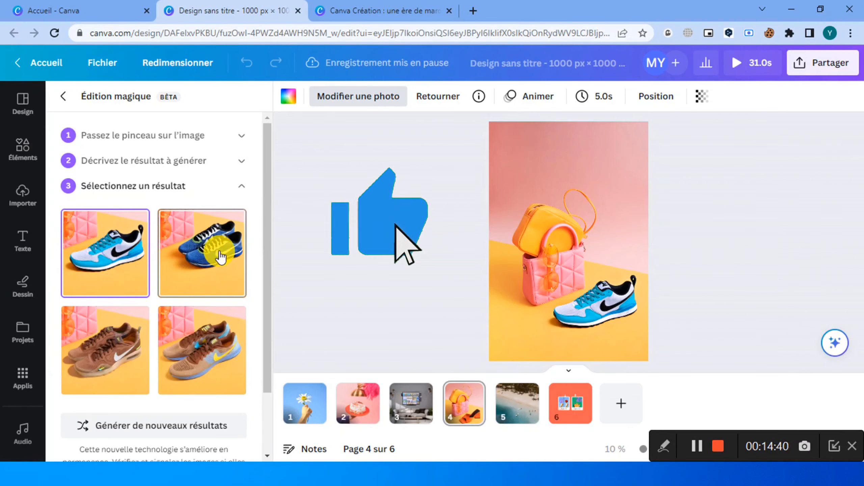
Compare the second, third and fourth sneaker results on the photo, then apply the second one with the dark blue pair.
left_click(216, 264)
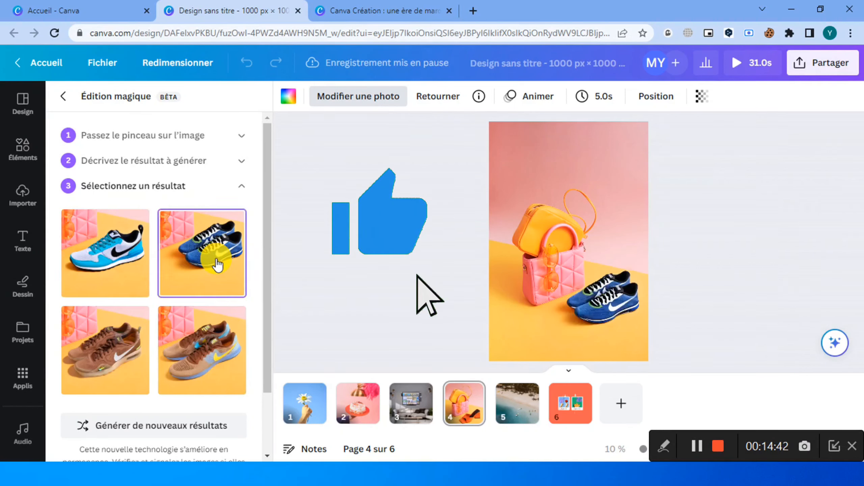
left_click(109, 348)
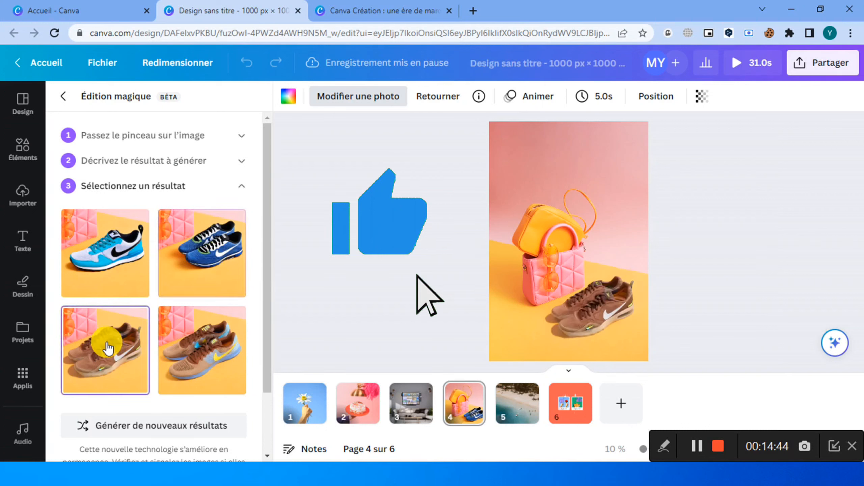
left_click(199, 363)
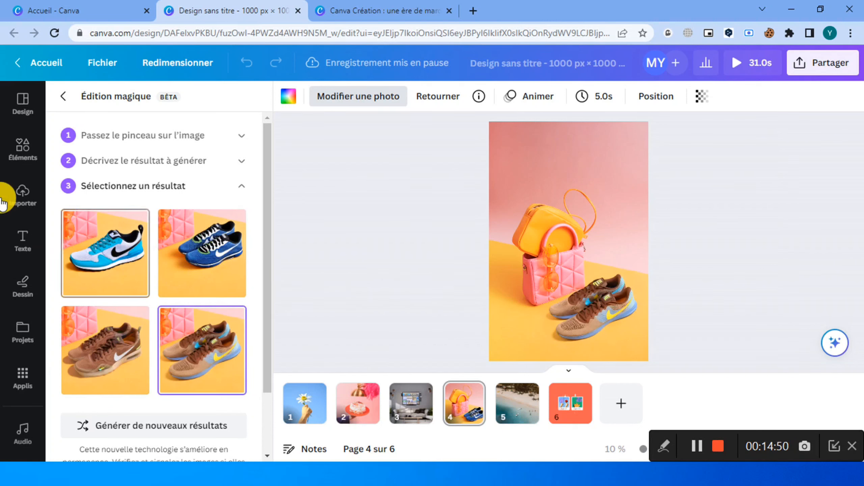
left_click(186, 249)
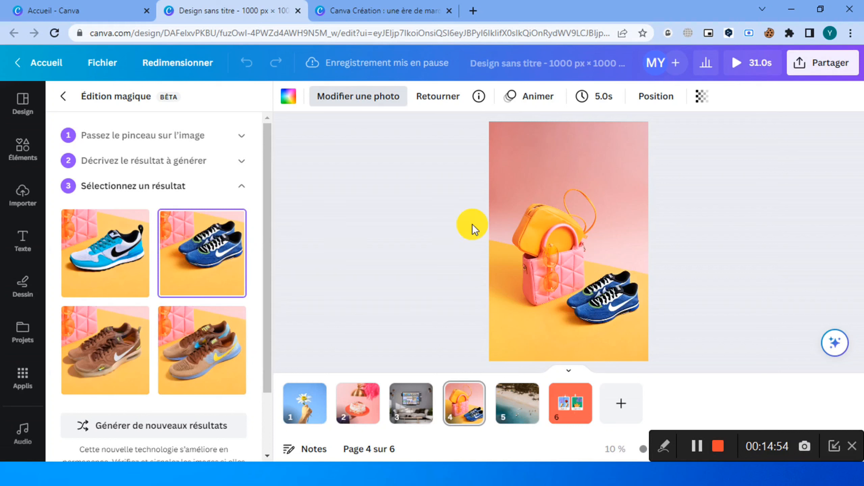
Start Édition magique on the beach photo on page 5 and mark a large area across the shoreline with brush size 73.
left_click(516, 409)
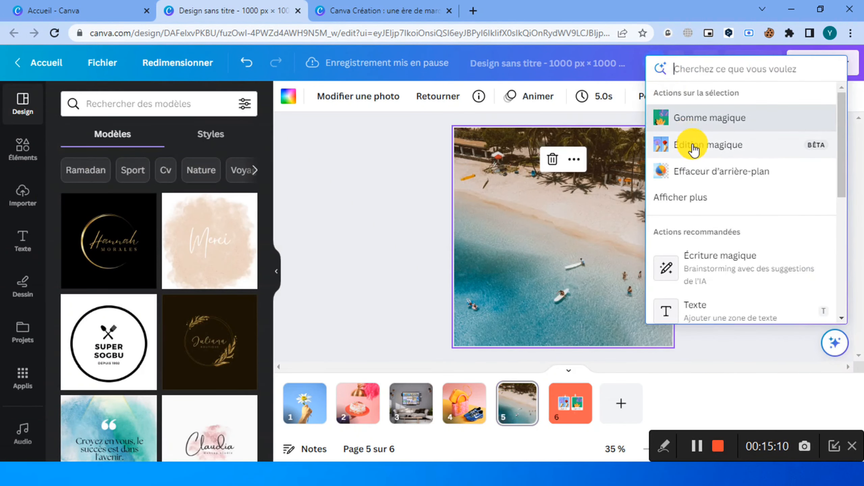
left_click(692, 144)
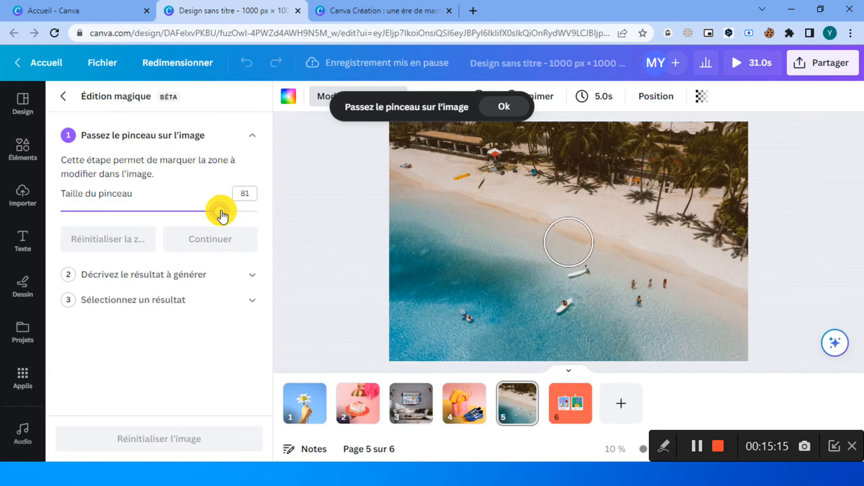
left_click_drag(221, 216, 251, 220)
left_click_drag(256, 220, 257, 213)
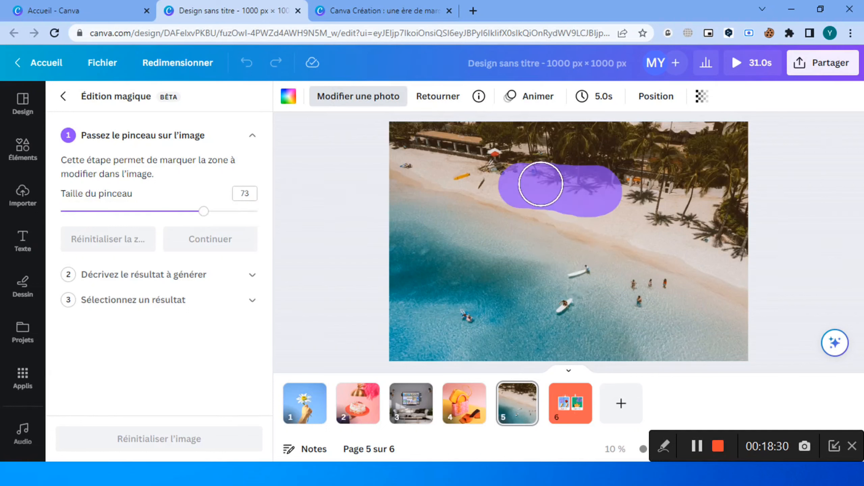
mouse_move(540, 183)
left_mouse_down()
mouse_move(511, 196)
mouse_move(507, 208)
mouse_move(512, 245)
mouse_move(527, 250)
mouse_move(611, 257)
mouse_move(621, 208)
mouse_move(615, 196)
mouse_move(574, 219)
mouse_move(589, 227)
mouse_move(532, 212)
left_mouse_up()
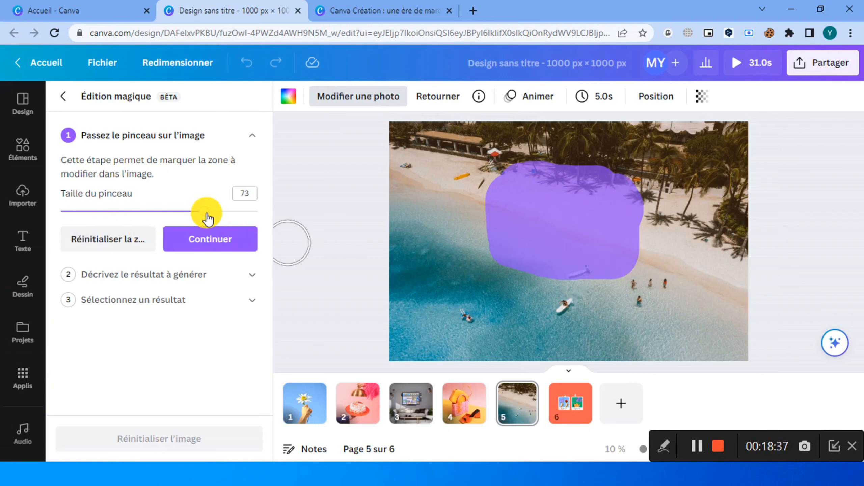
left_click(200, 239)
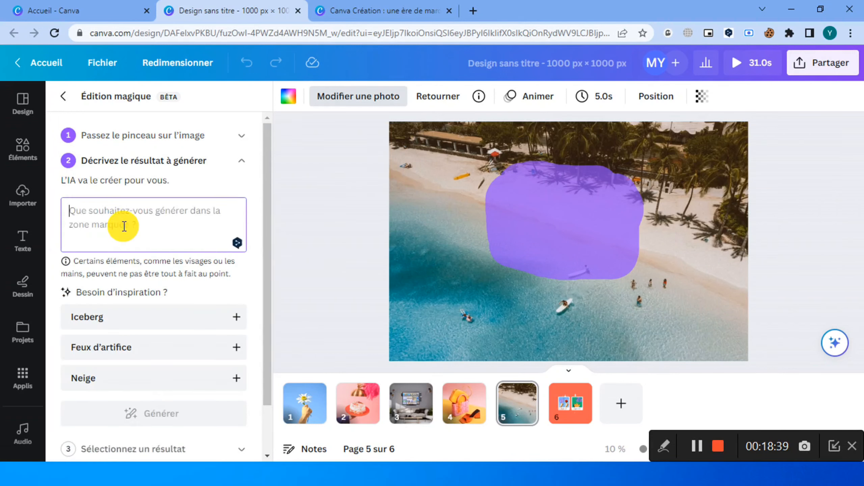
Describe the marked shoreline area's content as "Une maison duplex meublée" and generate the results.
type("Une maison duplex meublée")
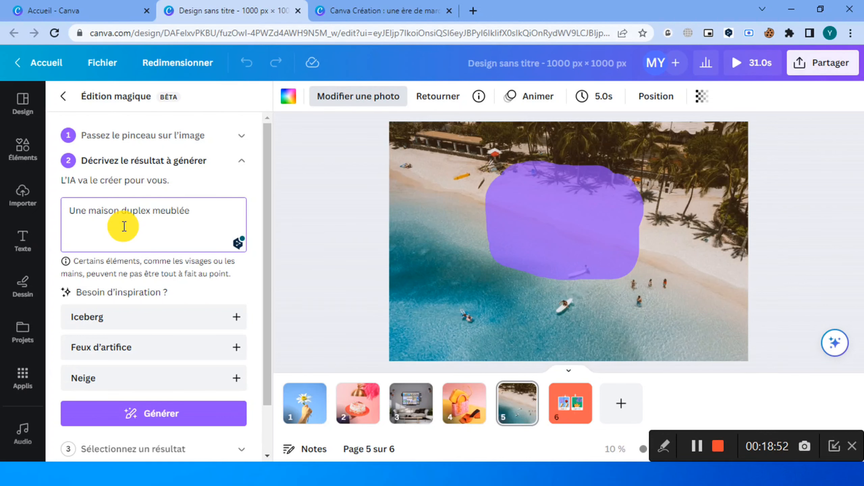
left_click(152, 414)
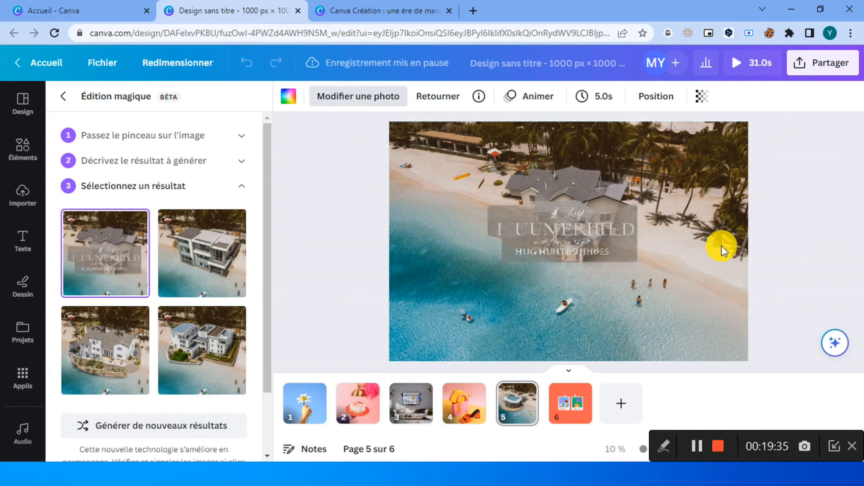
Compare the second, fourth and third house results on the beach photo, then apply the fourth one.
left_click(206, 244)
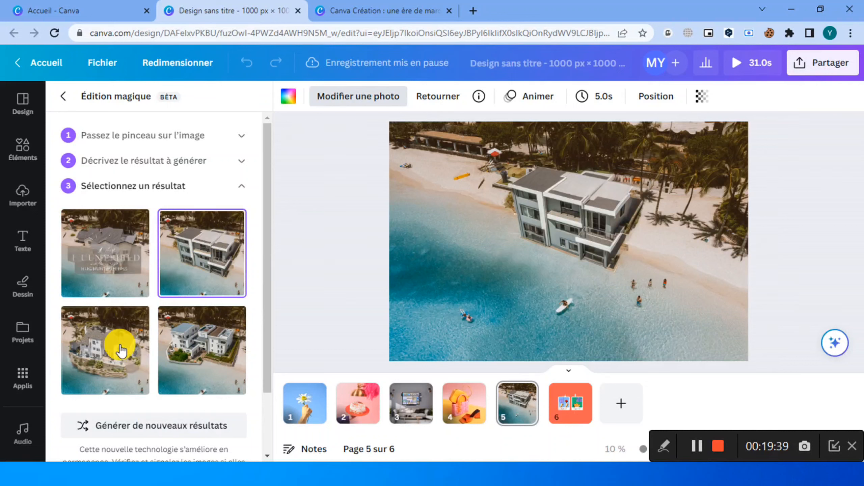
left_click(213, 352)
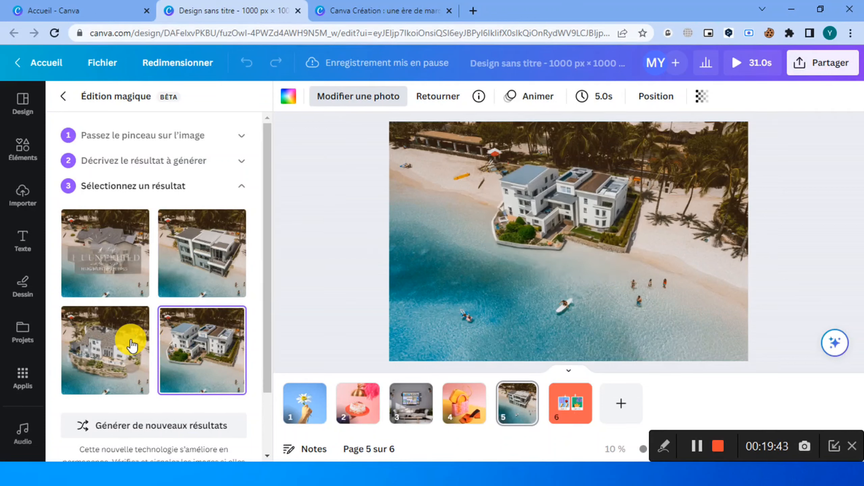
left_click(118, 344)
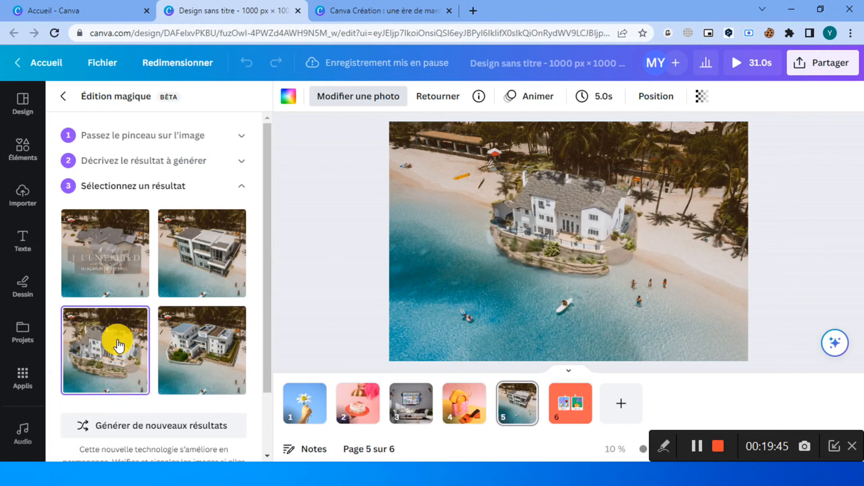
left_click(188, 330)
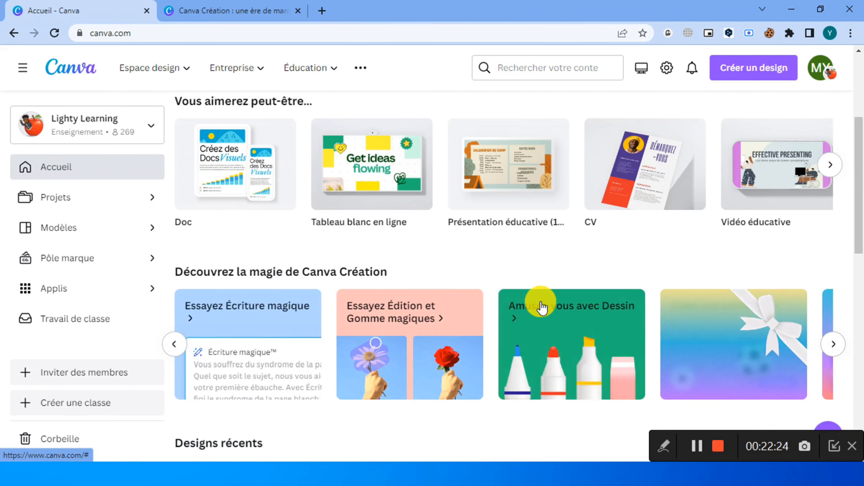
Launch the Dessin feature from the home page's Canva Création section and look over the sample whiteboard.
left_click(571, 344)
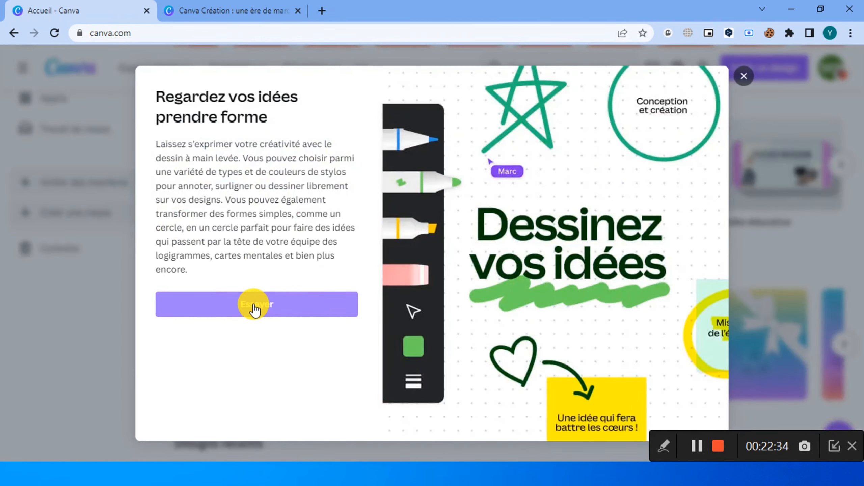
left_click(254, 306)
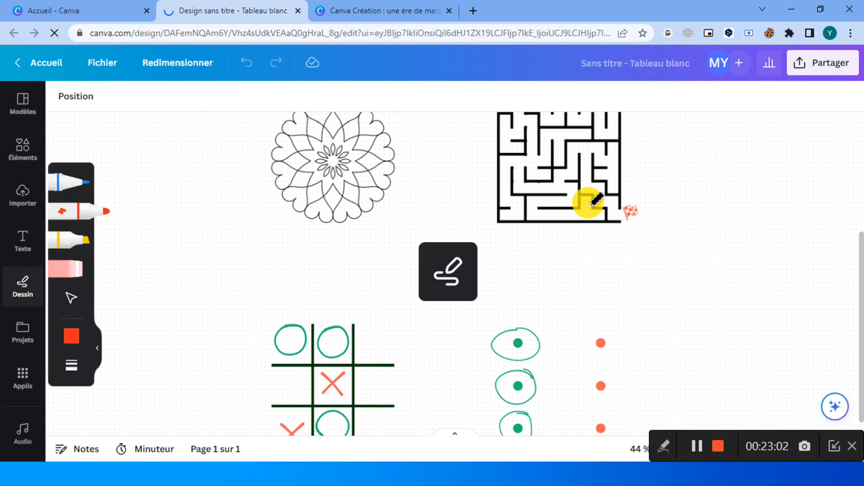
scroll(386, 312, "down", 5)
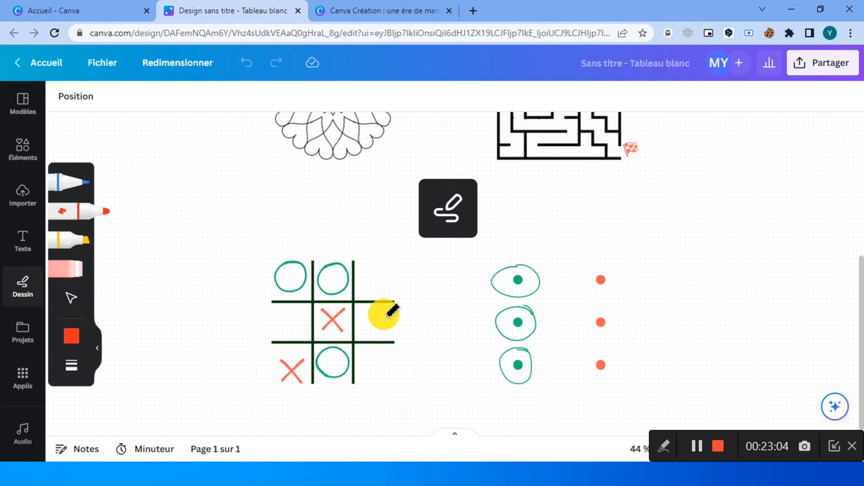
scroll(391, 313, "up", 5)
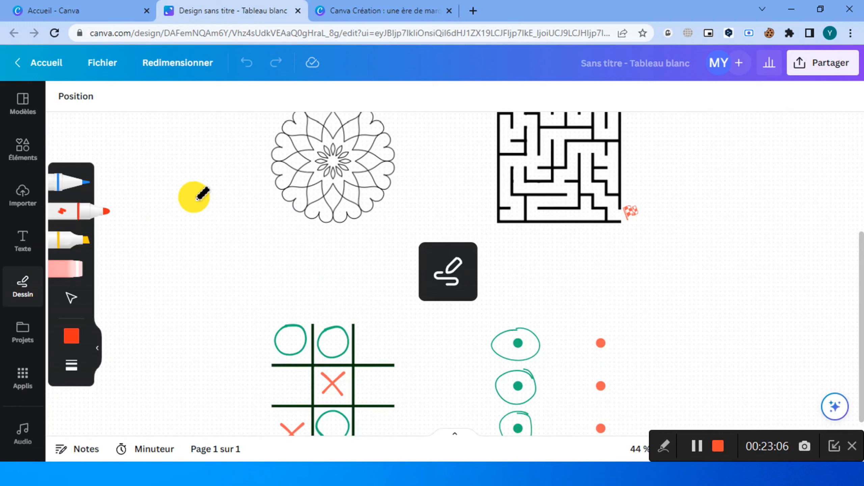
Handwrite large freehand letters in red across the whiteboard, over the tic-tac-toe grid and beside the maze.
mouse_move(150, 236)
left_mouse_down()
mouse_move(149, 213)
mouse_move(175, 199)
mouse_move(159, 204)
left_mouse_up()
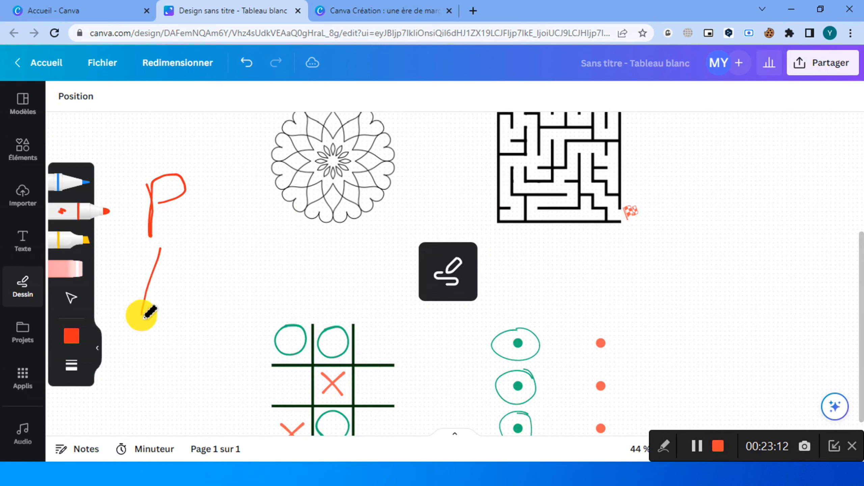
left_click_drag(142, 313, 162, 251)
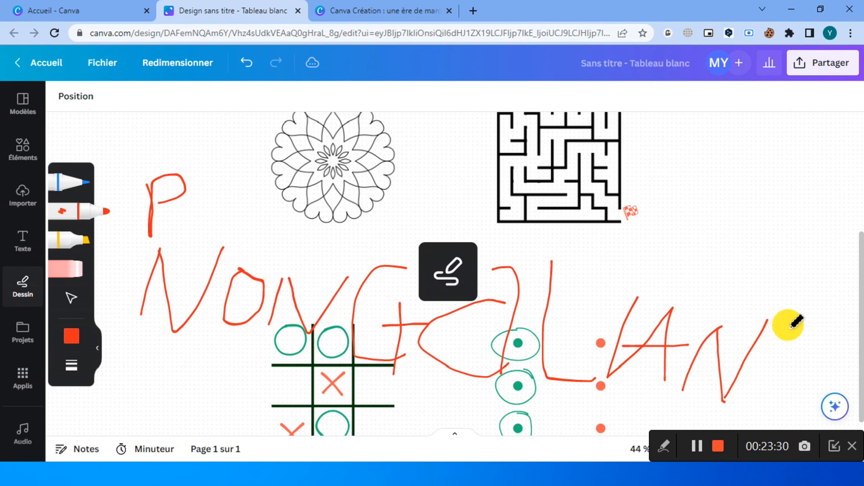
left_click_drag(788, 325, 747, 410)
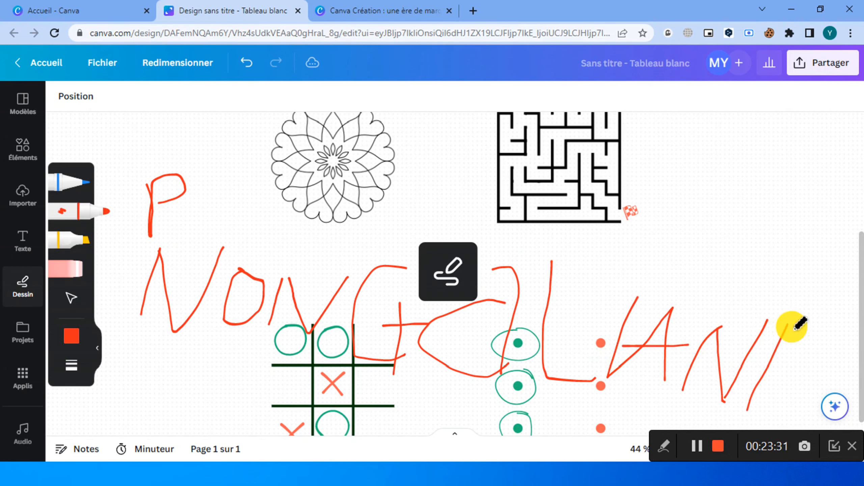
mouse_move(789, 327)
left_mouse_down()
mouse_move(772, 411)
mouse_move(725, 401)
left_mouse_up()
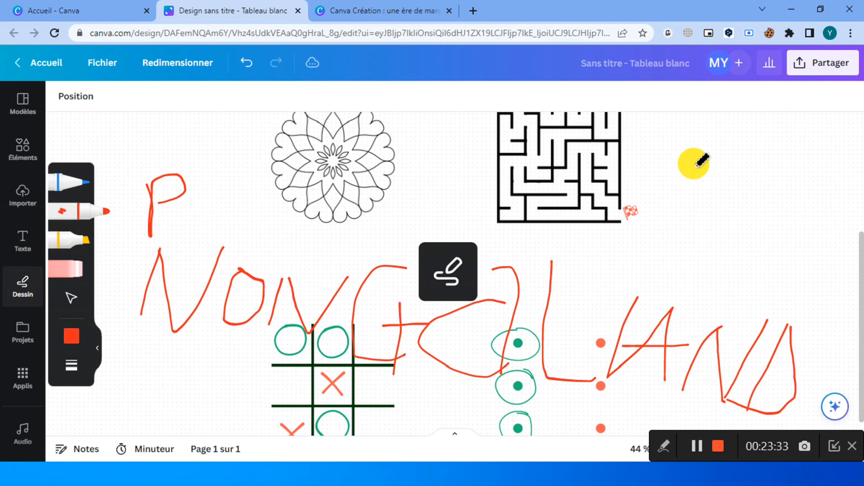
left_click_drag(690, 160, 677, 238)
mouse_move(650, 140)
left_mouse_down()
mouse_move(685, 144)
mouse_move(754, 134)
left_mouse_up()
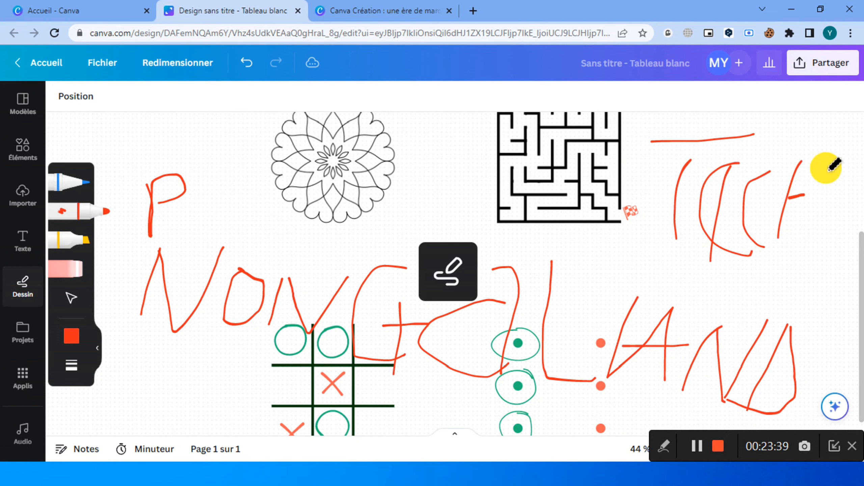
left_click_drag(825, 167, 809, 291)
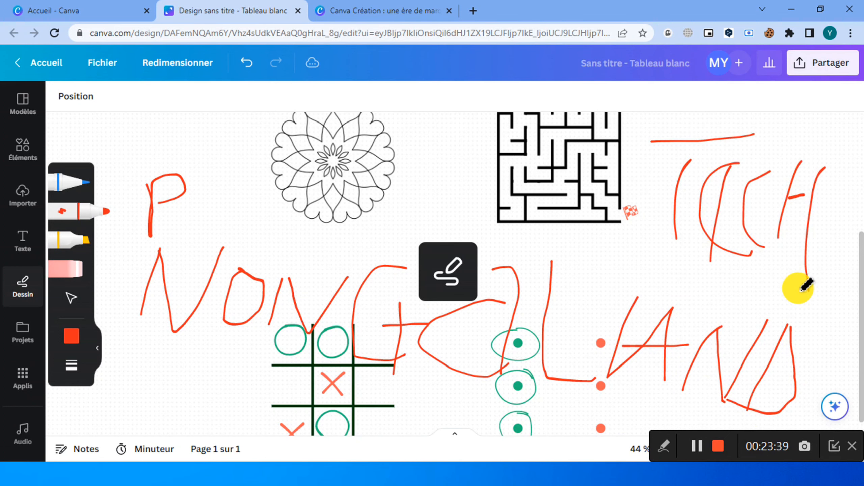
scroll(380, 306, "down", 8)
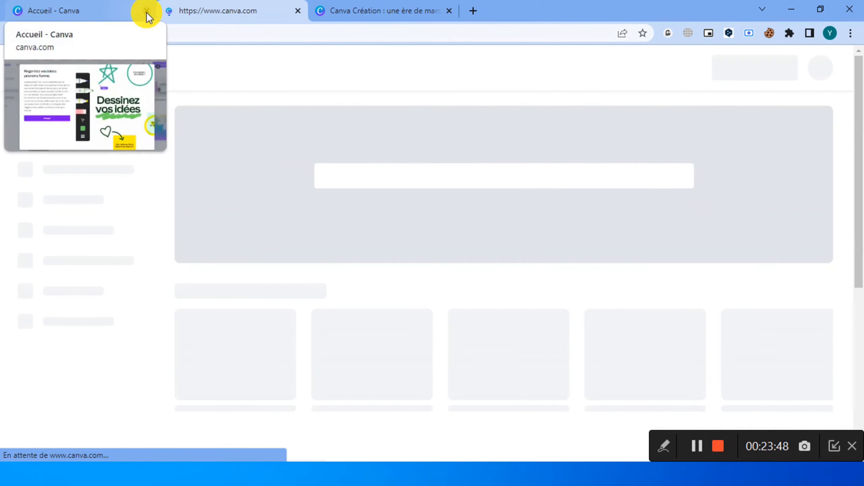
Close the old home page tab and advance the Canva Création cards to the gift-wrapped features.
left_click(147, 11)
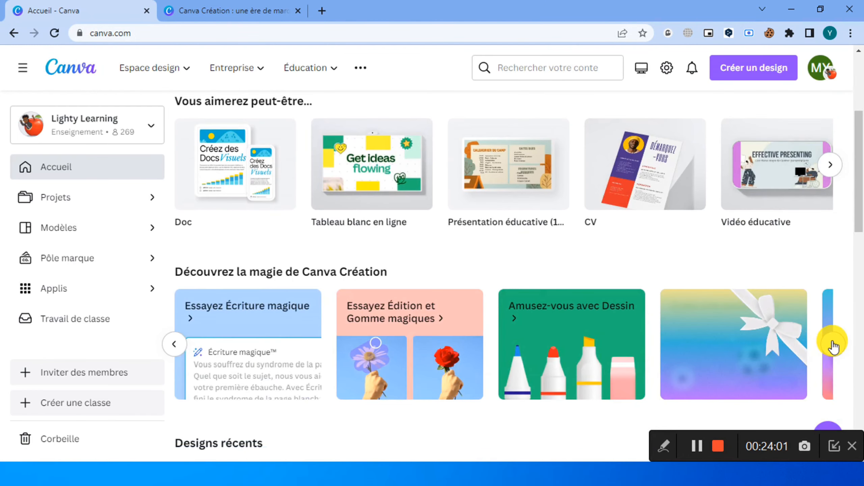
left_click(830, 337)
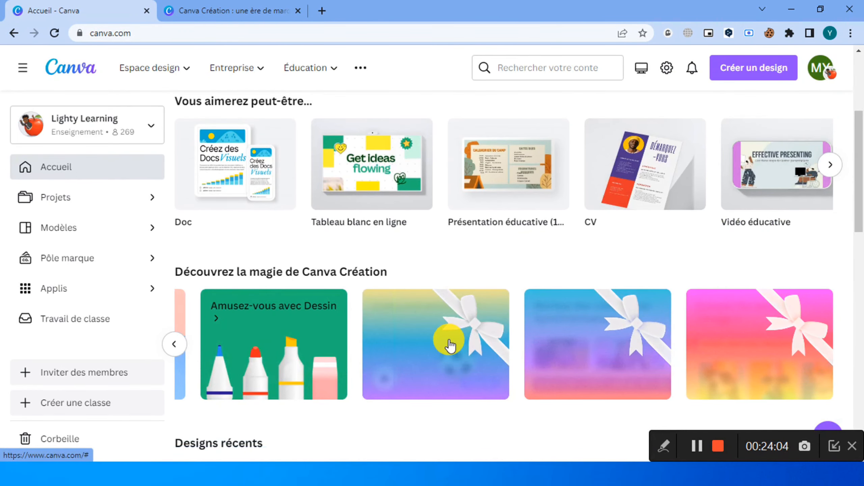
Launch the Créez une animation feature from the Canva Création cards and animate the bee along a path from the first flower to the third.
mouse_move(449, 345)
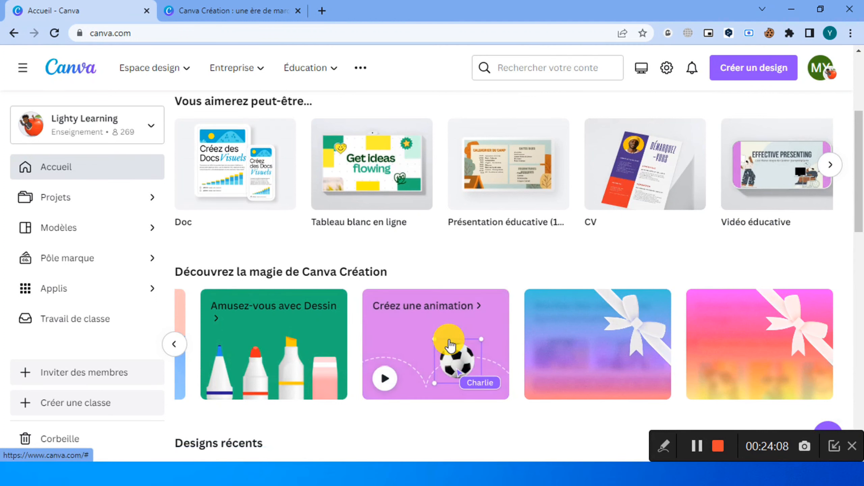
left_click(422, 323)
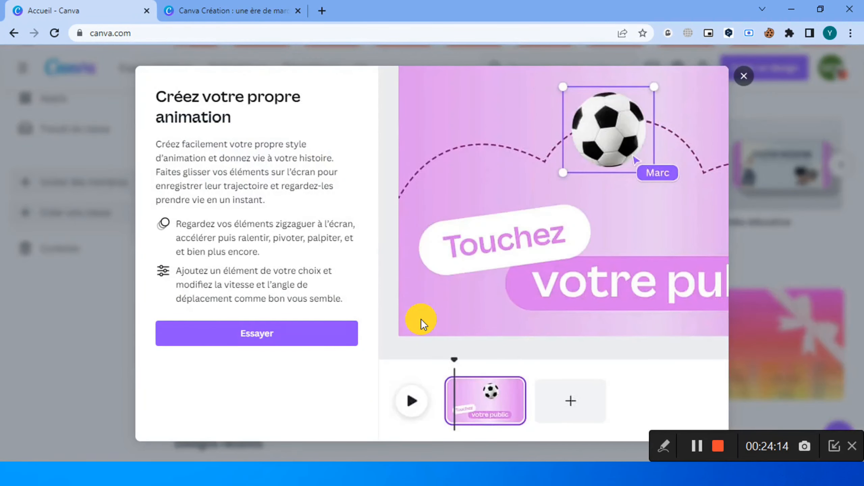
left_click(244, 328)
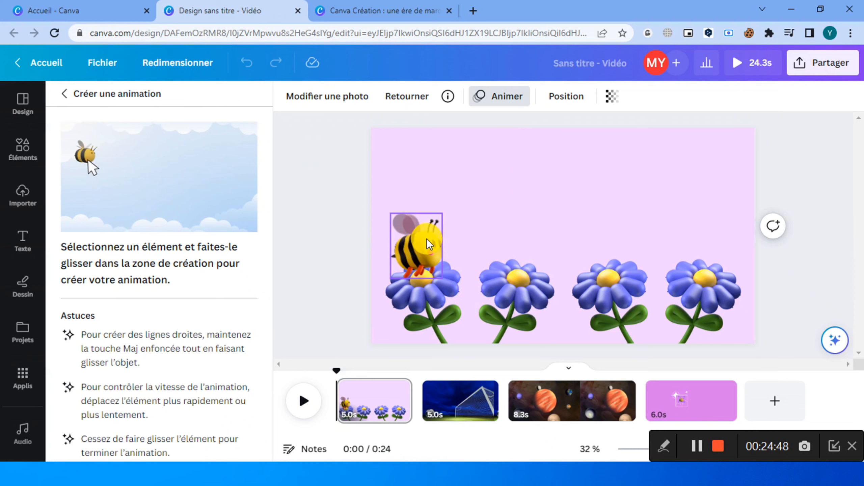
mouse_move(421, 243)
left_mouse_down()
mouse_move(453, 226)
mouse_move(455, 192)
mouse_move(418, 195)
mouse_move(432, 208)
mouse_move(502, 205)
mouse_move(520, 183)
mouse_move(521, 198)
mouse_move(504, 202)
mouse_move(488, 181)
mouse_move(501, 152)
mouse_move(521, 176)
mouse_move(527, 212)
mouse_move(560, 220)
mouse_move(592, 178)
mouse_move(574, 152)
mouse_move(639, 153)
mouse_move(600, 178)
mouse_move(568, 152)
mouse_move(575, 209)
mouse_move(626, 217)
mouse_move(614, 246)
left_mouse_up()
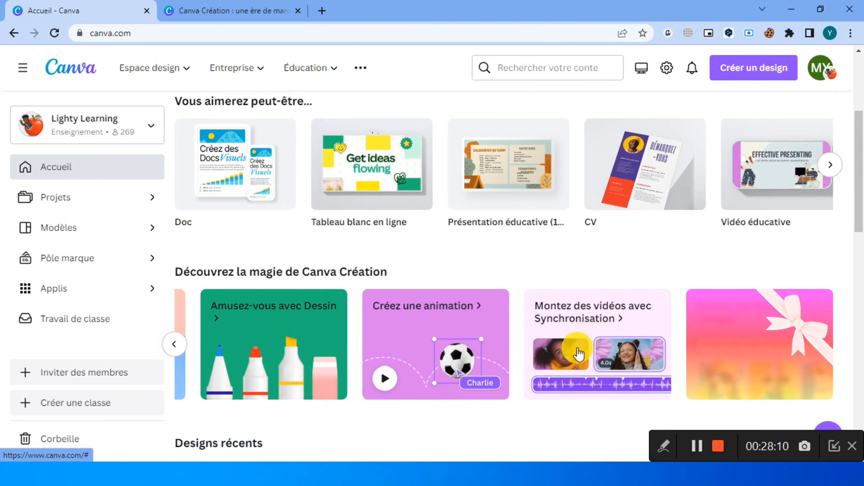
Open the sample video of the Synchronisation feature and shorten its soundtrack to 19.2 s.
left_click(612, 349)
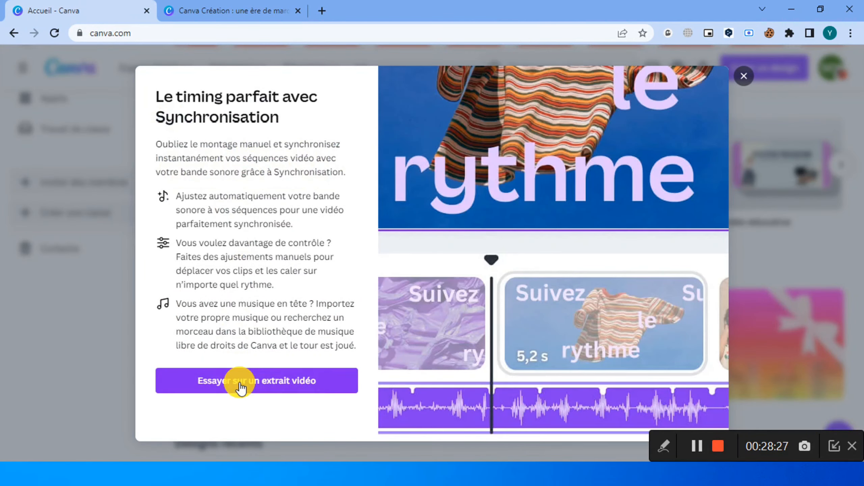
left_click(239, 382)
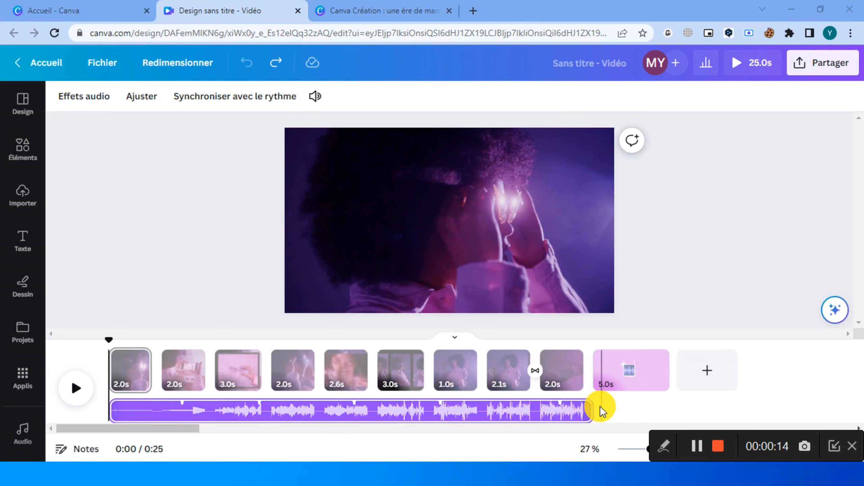
left_click_drag(591, 407, 565, 411)
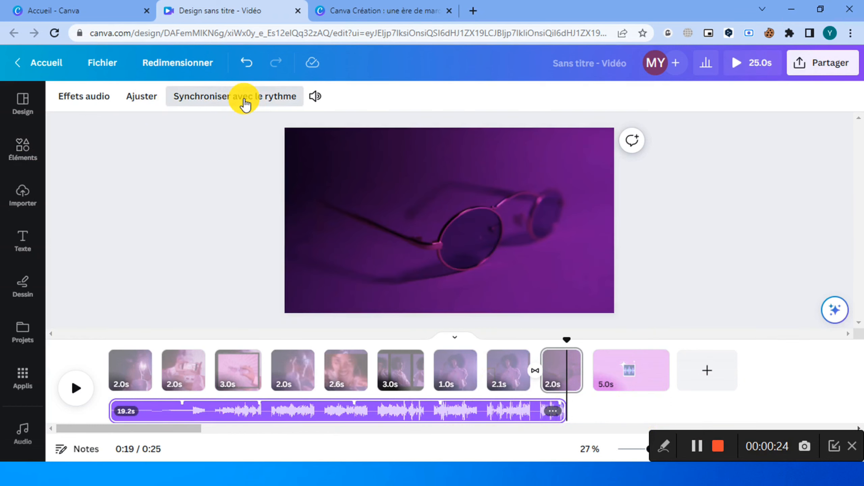
Scrub through the end of the video timeline and turn on Synchroniser maintenant to match the clips to the soundtrack's rhythm.
left_click(244, 99)
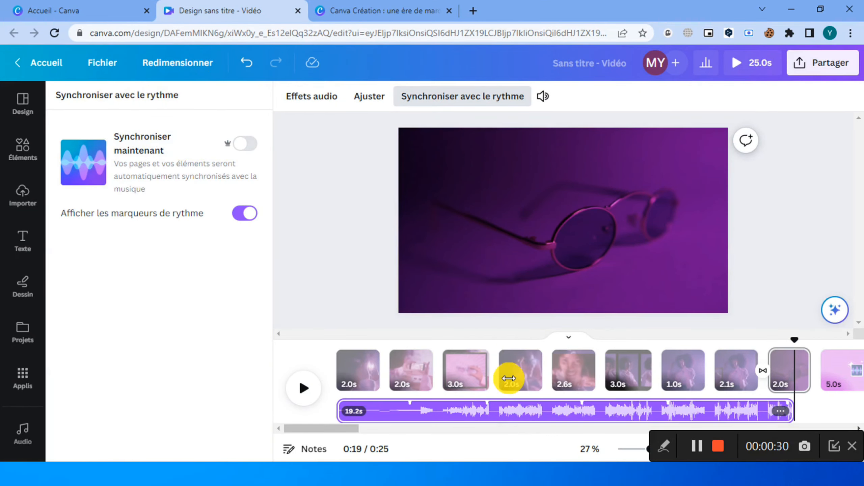
left_click(820, 335)
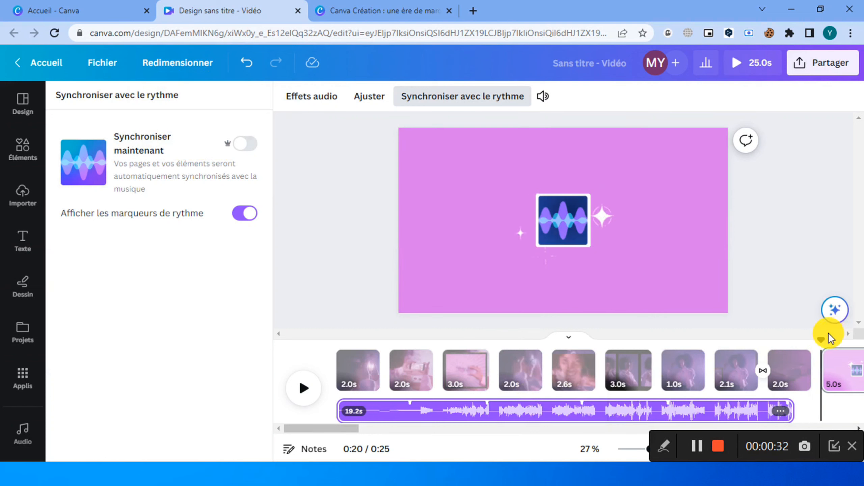
left_click_drag(808, 344, 674, 353)
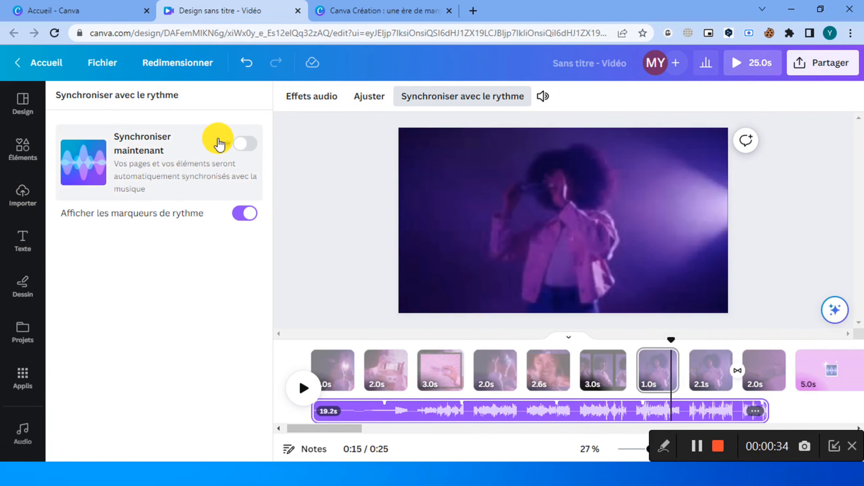
left_click(245, 144)
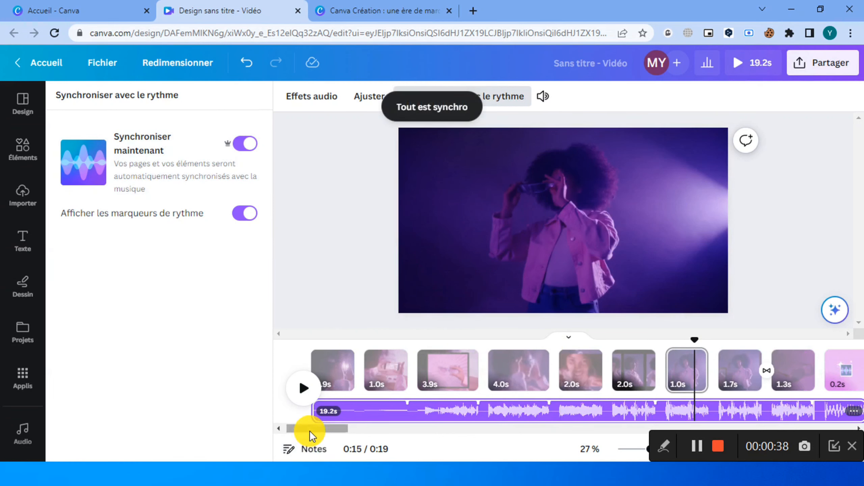
Review the clip durations along the synchronised timeline and preview the video from the start.
left_click_drag(309, 431, 328, 432)
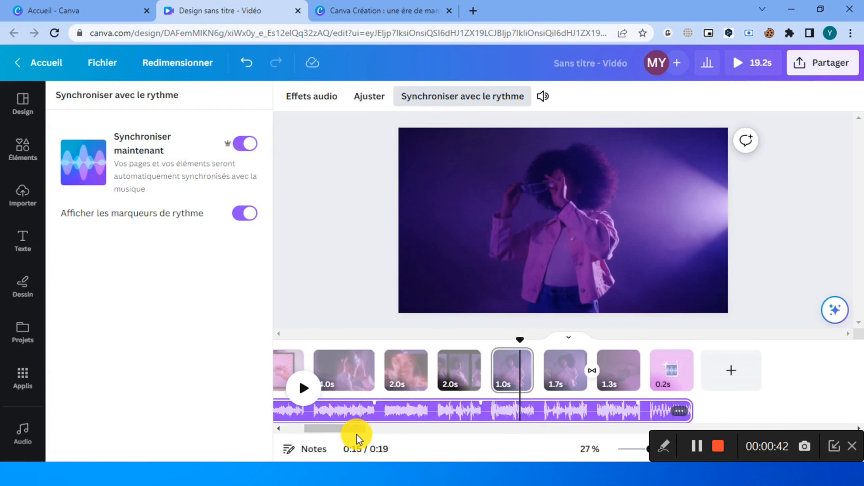
left_click_drag(357, 434, 349, 434)
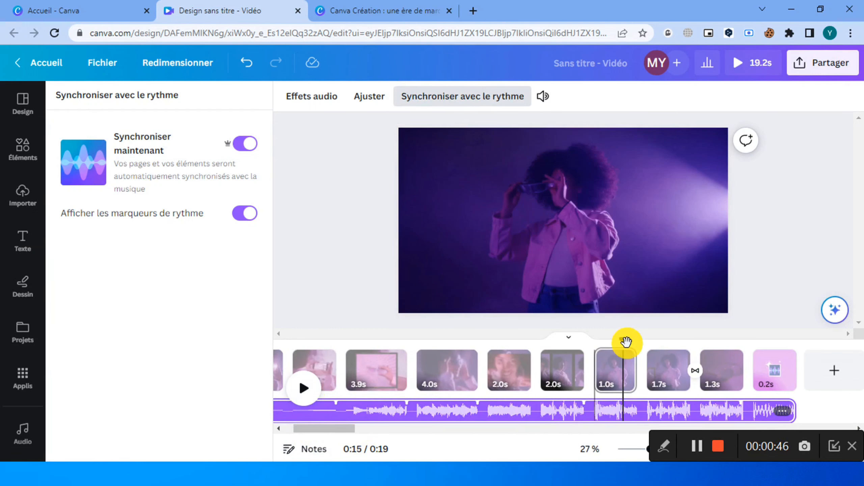
left_click_drag(625, 341, 232, 351)
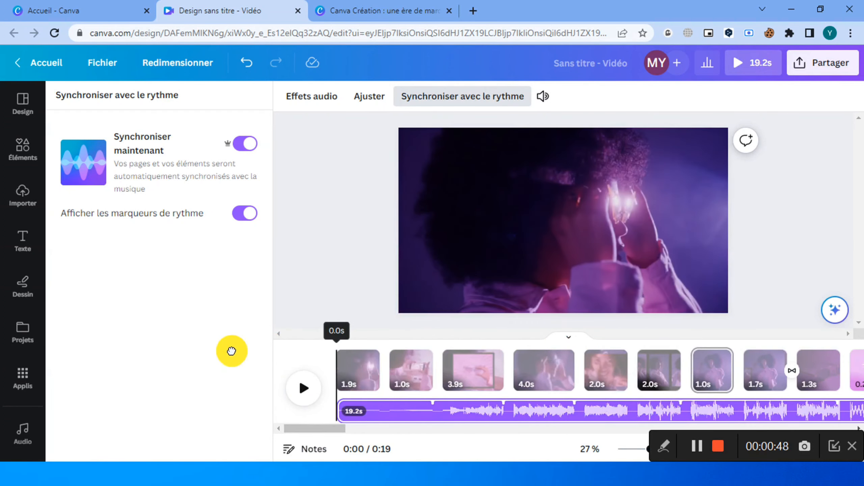
left_click(308, 392)
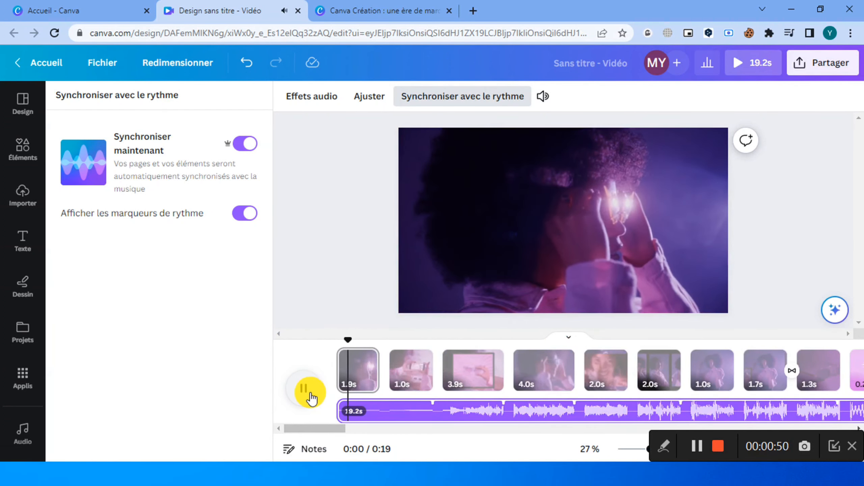
left_click(310, 392)
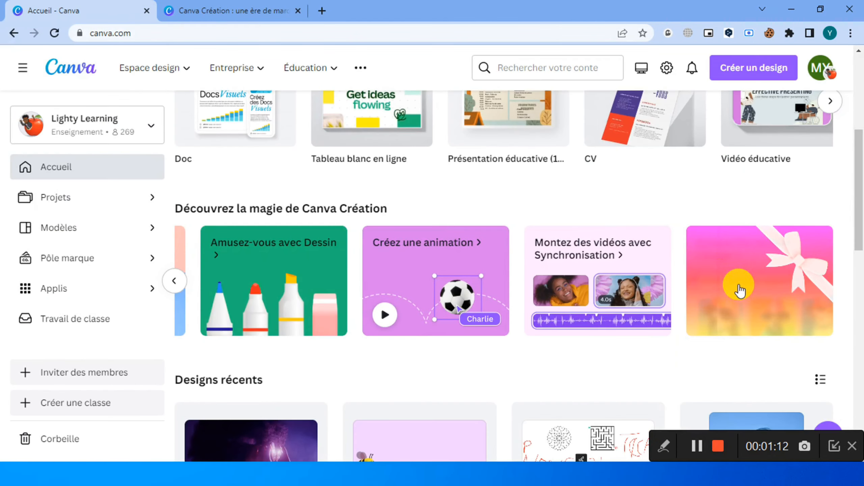
Reveal and open the last gift-wrapped Canva Création card, and create a new Présentation éducative (16:9) design.
left_click(758, 281)
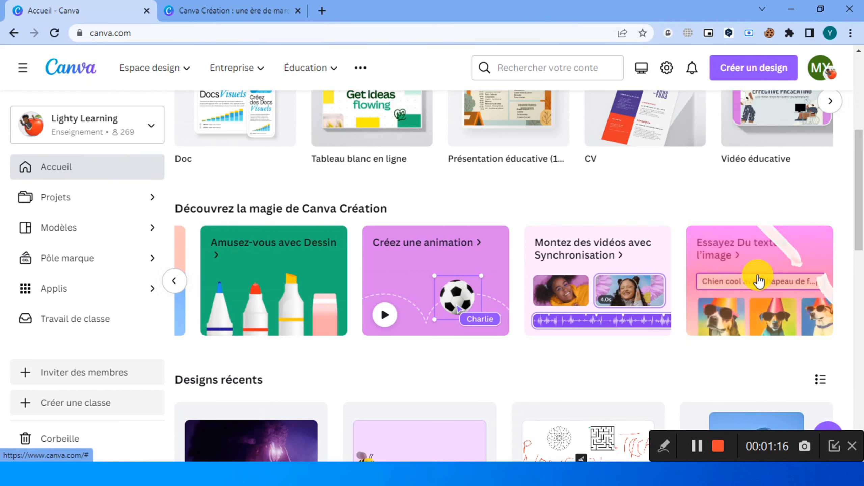
left_click(739, 265)
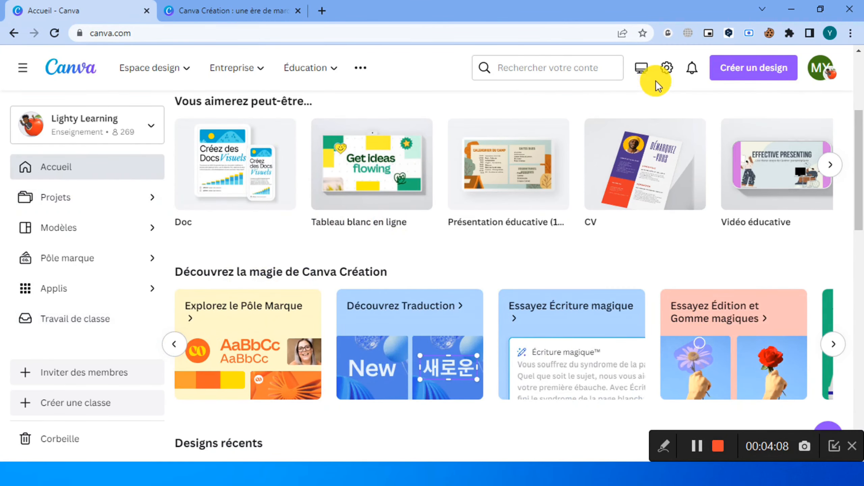
left_click(737, 70)
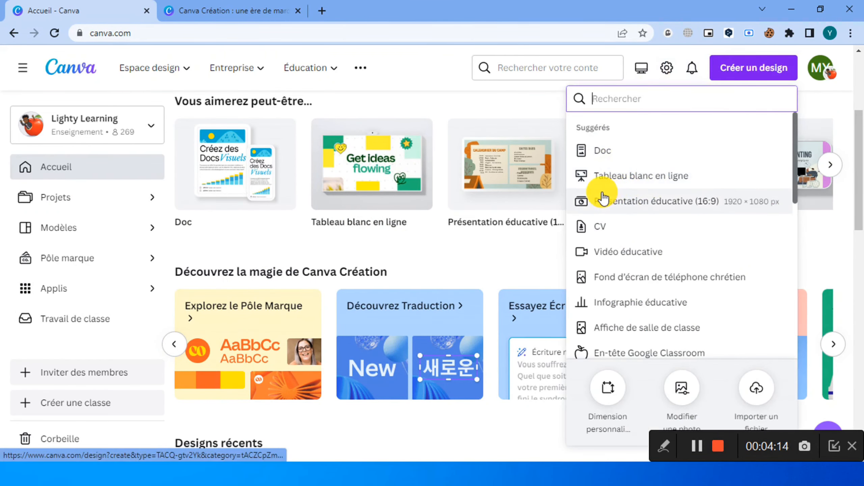
left_click(620, 208)
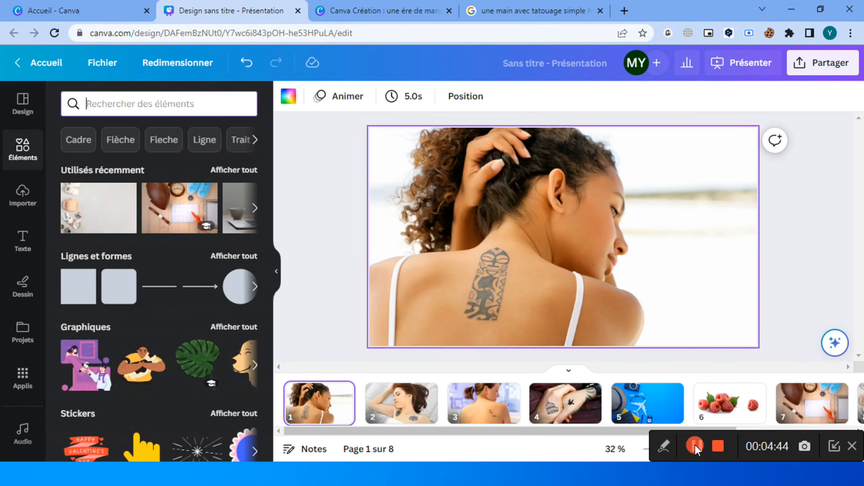
Erase the tattoo from the woman's back on page 1 using Gomme magique with brush size 75, and inspect the retouched skin up close.
left_click(478, 277)
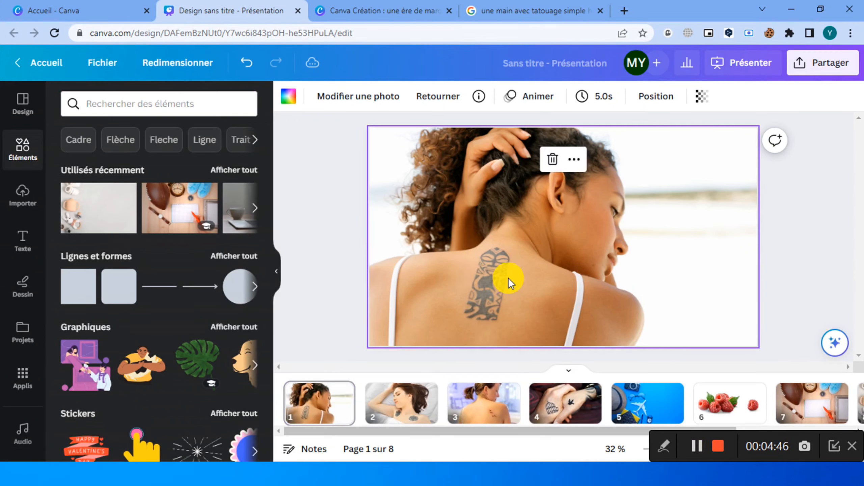
left_click(835, 347)
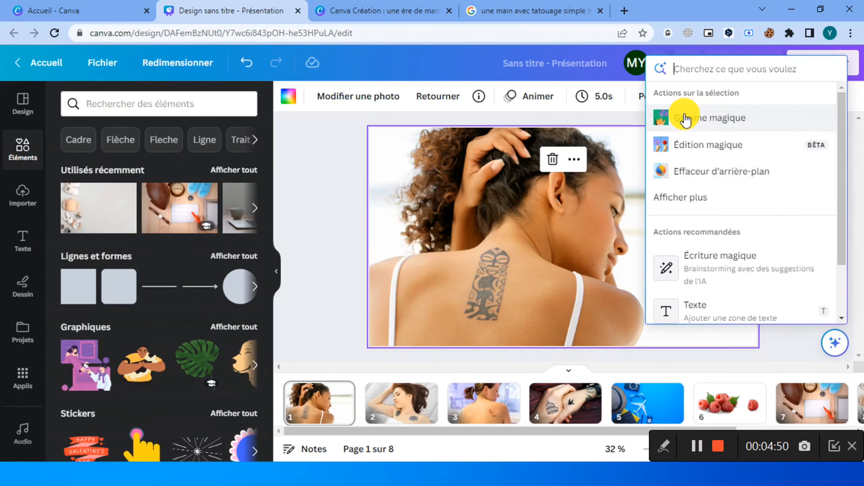
left_click(701, 123)
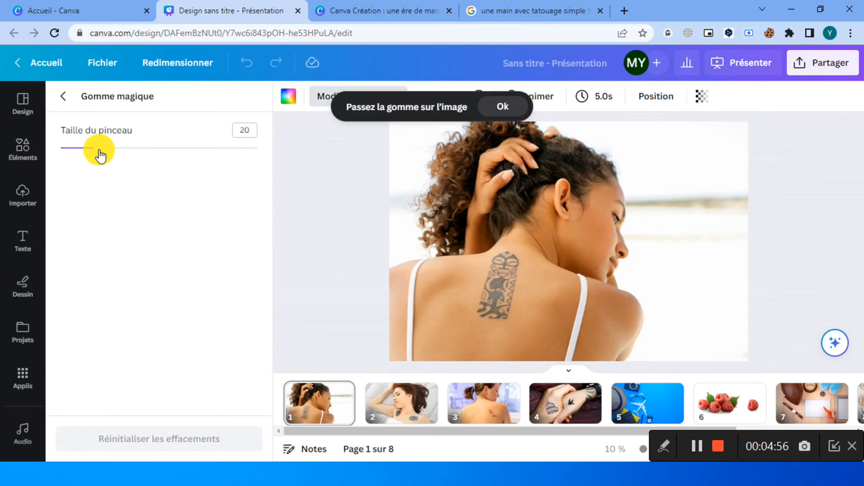
left_click_drag(100, 155, 206, 146)
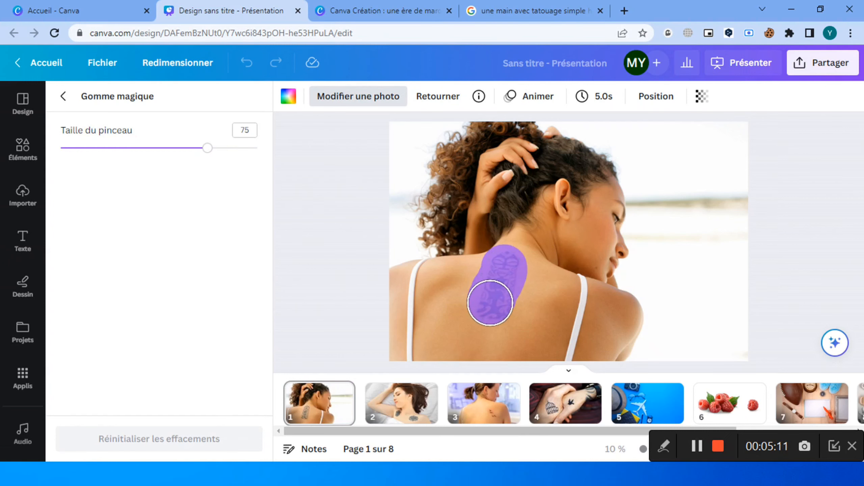
left_click_drag(490, 303, 482, 285)
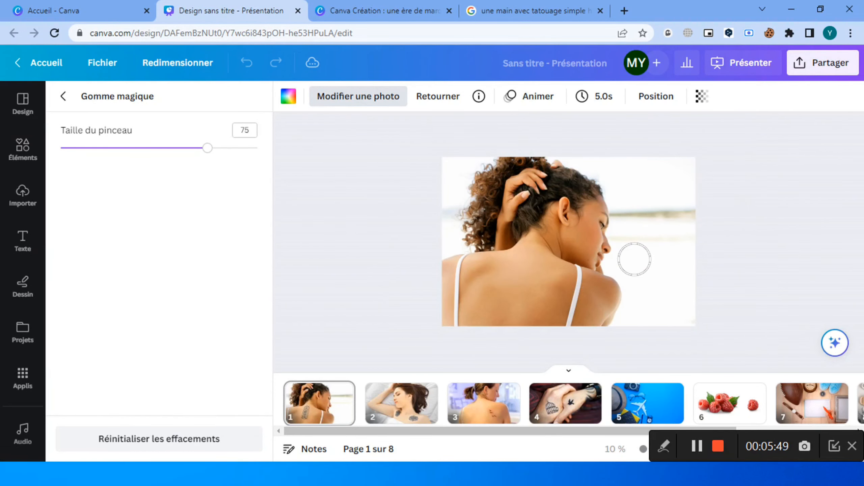
scroll(616, 266, "up", 5)
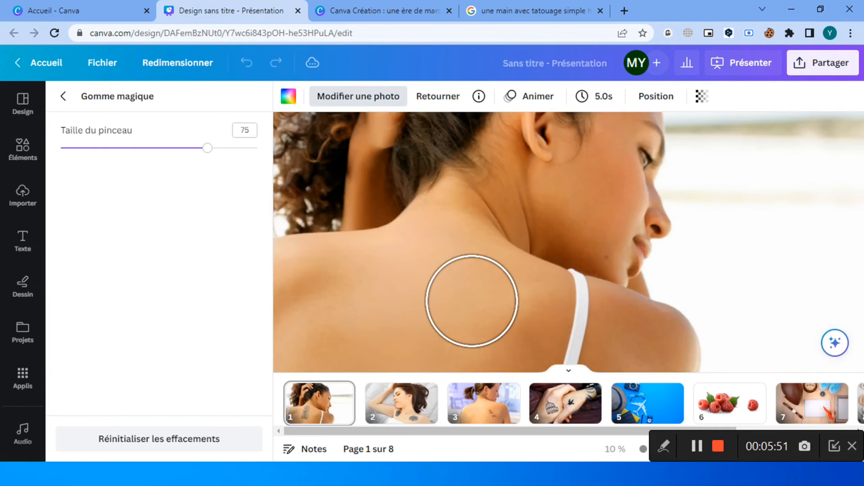
scroll(495, 284, "up", 3)
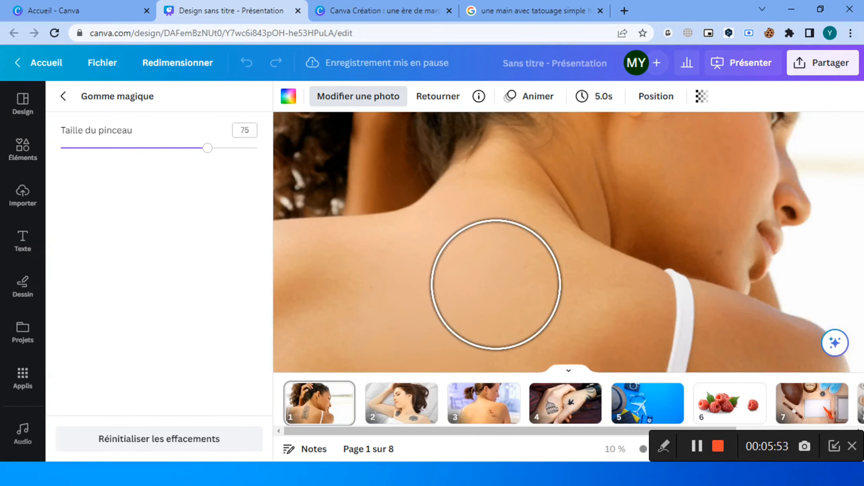
scroll(627, 276, "down", 5)
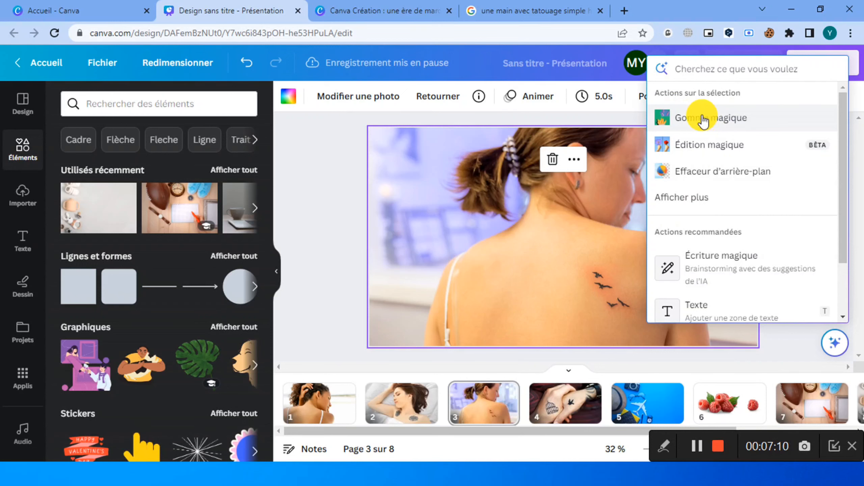
Erase the bird tattoos from the woman's back on page 3 using Gomme magique with brush size 69.
left_click(703, 119)
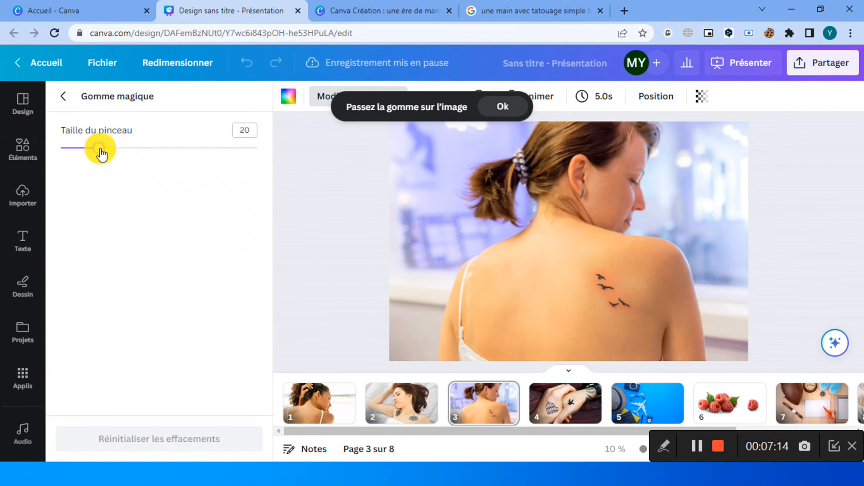
left_click_drag(100, 152, 197, 150)
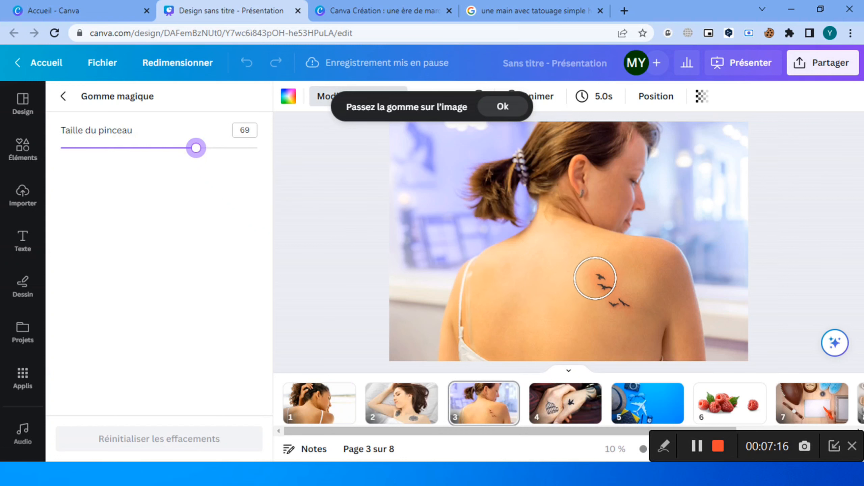
left_click_drag(597, 276, 619, 302)
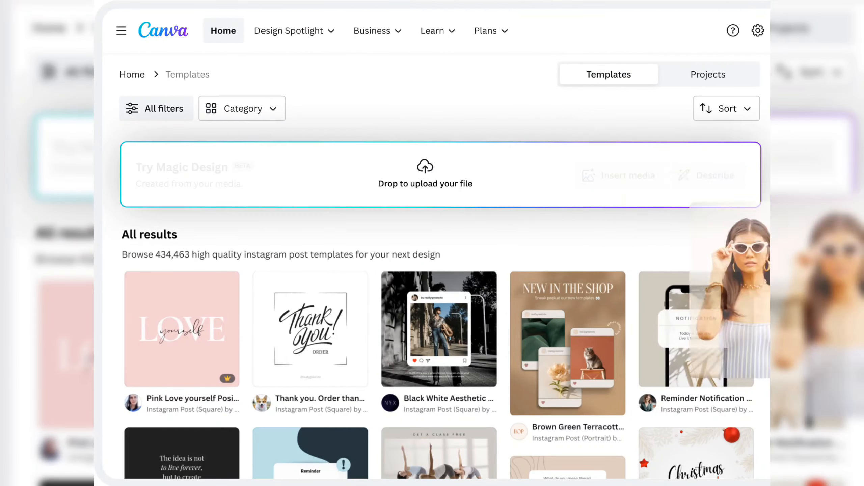
Upload the photo of the woman in sunglasses to Magic Design and open the generated Teal Tropical Palms Poster.
left_click_drag(748, 306, 554, 189)
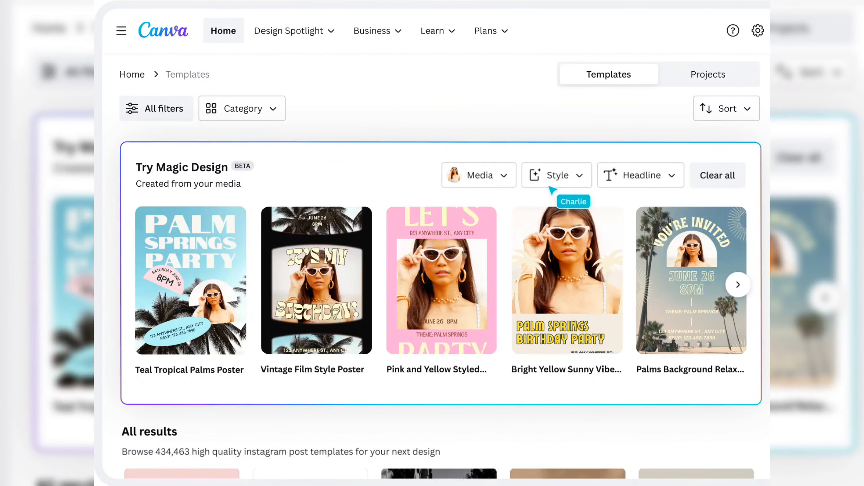
left_click(239, 294)
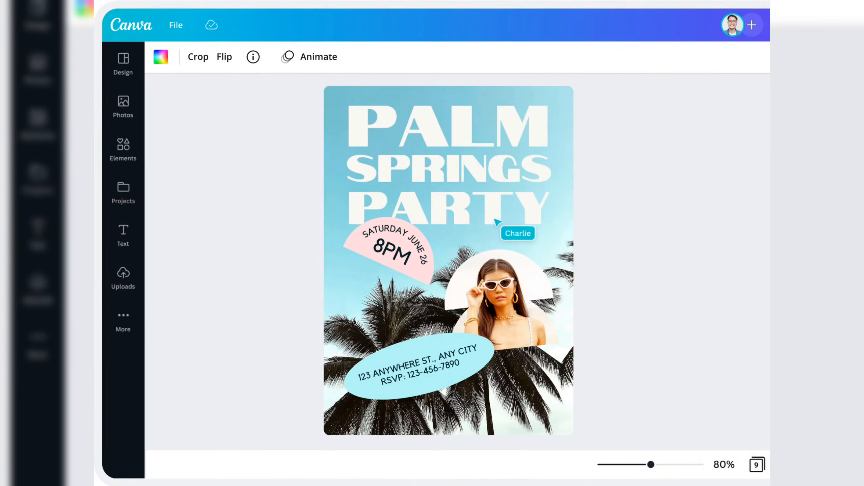
Change the last line of the poster headline from "PARTY" to "B'DAY PARTY".
left_click(494, 220)
key("BackSpace")
key("BackSpace")
key("BackSpace")
key("BackSpace")
key("BackSpace")
type("B'DAY PARTY")
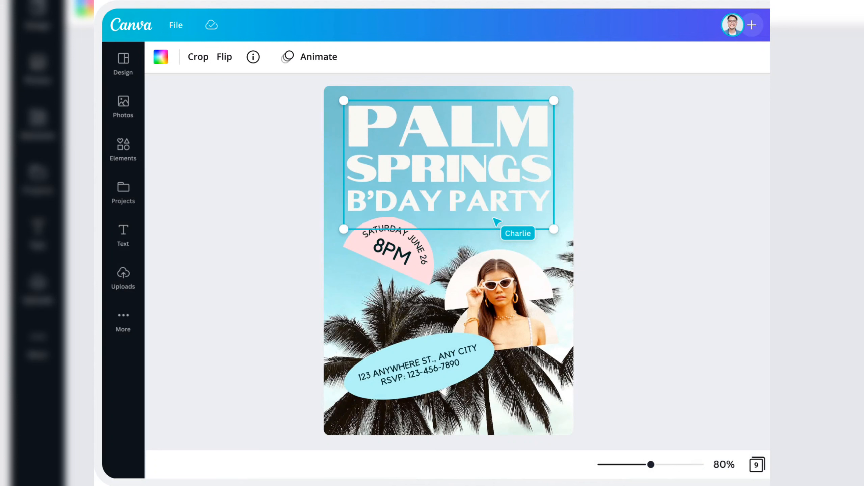
key("Escape")
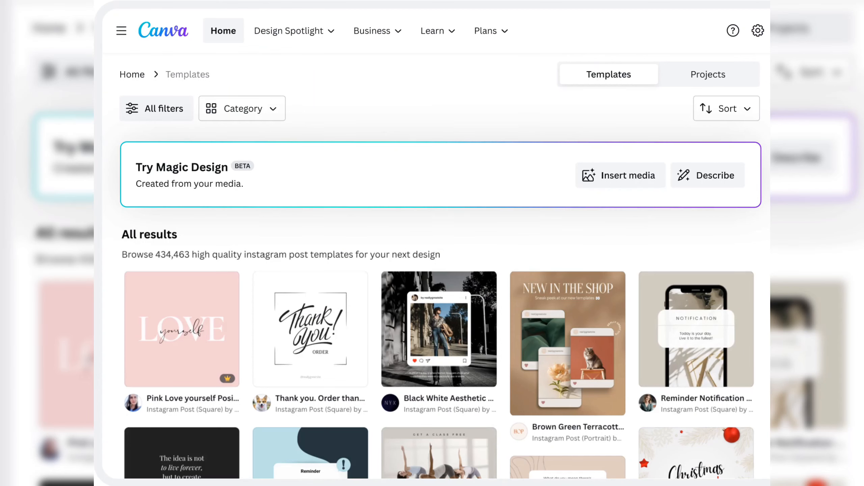
Insert the sunglasses photo into Magic Design and change "PARTY" to "B'DAY PARTY" in the generated Teal Tropical Palms Poster.
left_click_drag(590, 208, 554, 187)
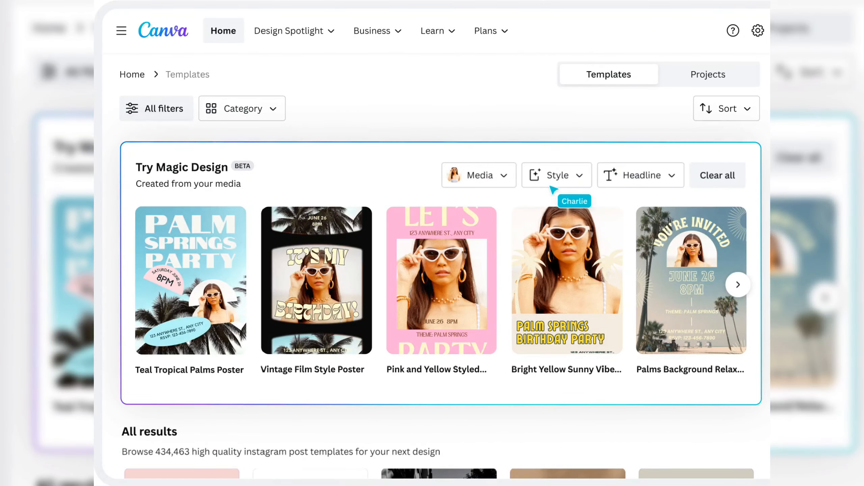
left_click(228, 295)
left_click(495, 220)
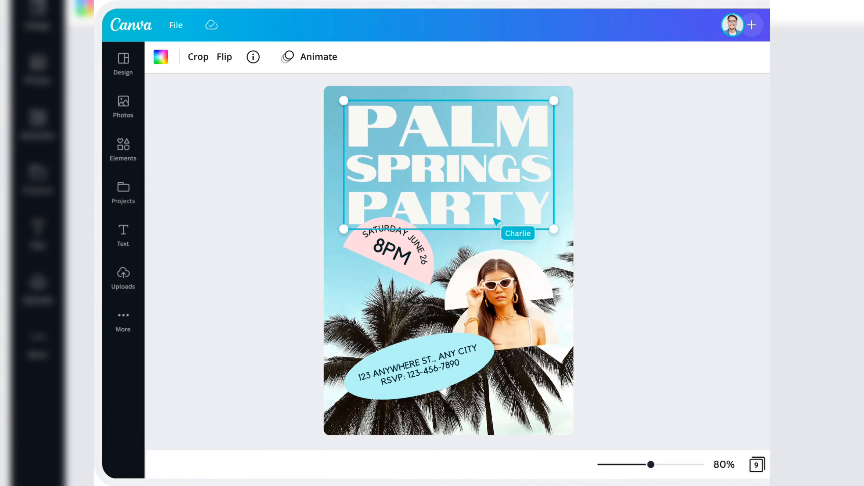
type("B'DAY PARTY")
key("Escape")
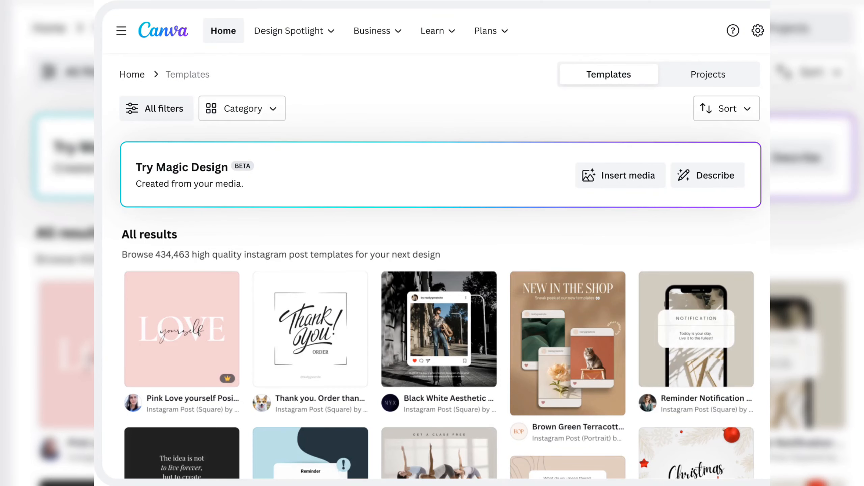
Generate templates from the sunglasses photo again and replace the Teal Tropical Palms Poster's last headline line with "B'DAY PARTY".
left_click_drag(642, 234, 552, 189)
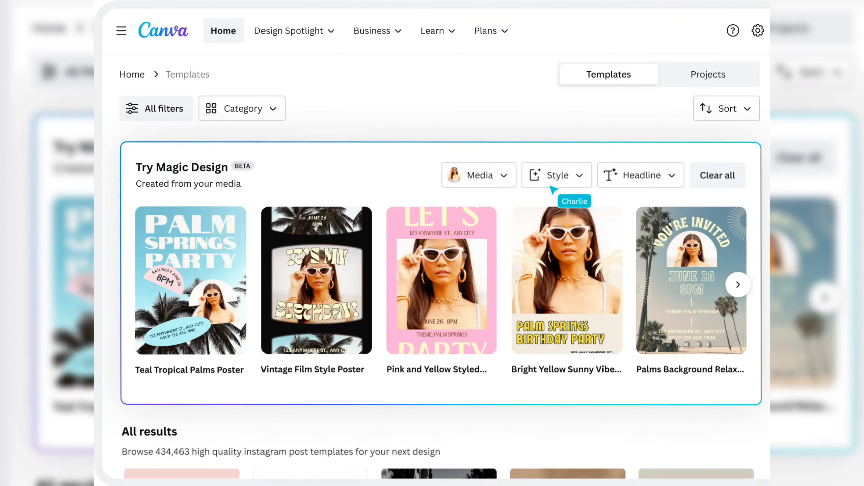
left_click(227, 290)
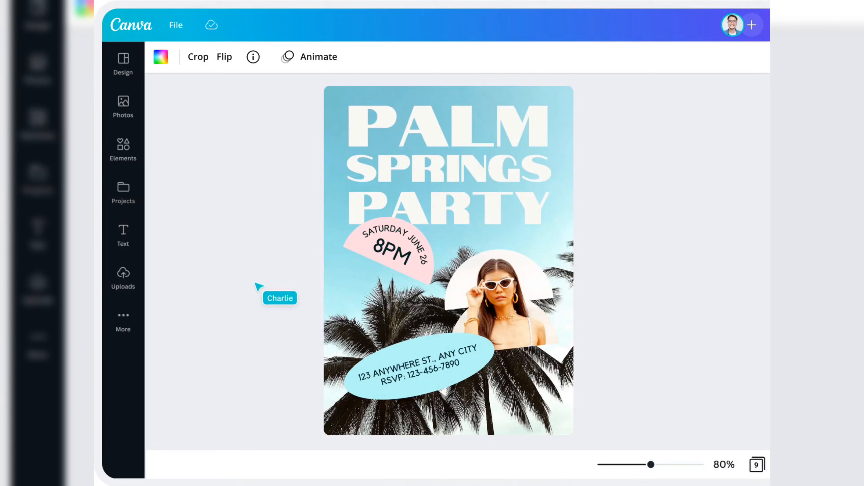
left_click(497, 221)
type("B'DAY PARTY")
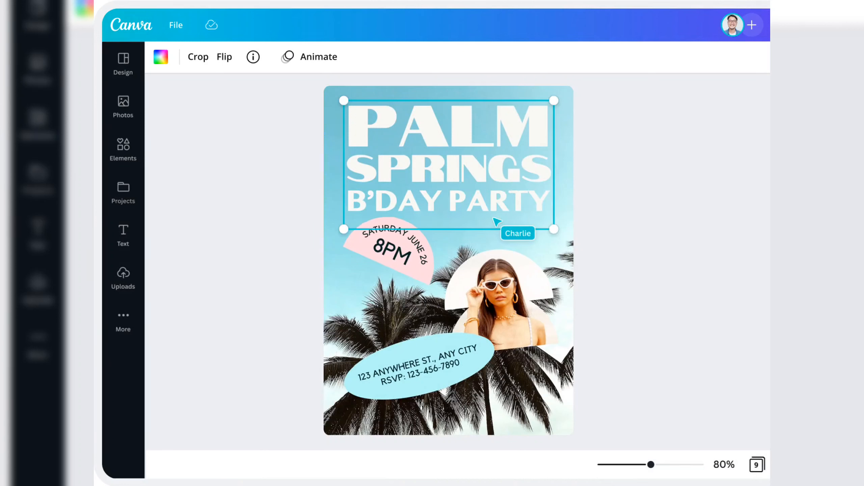
key("Escape")
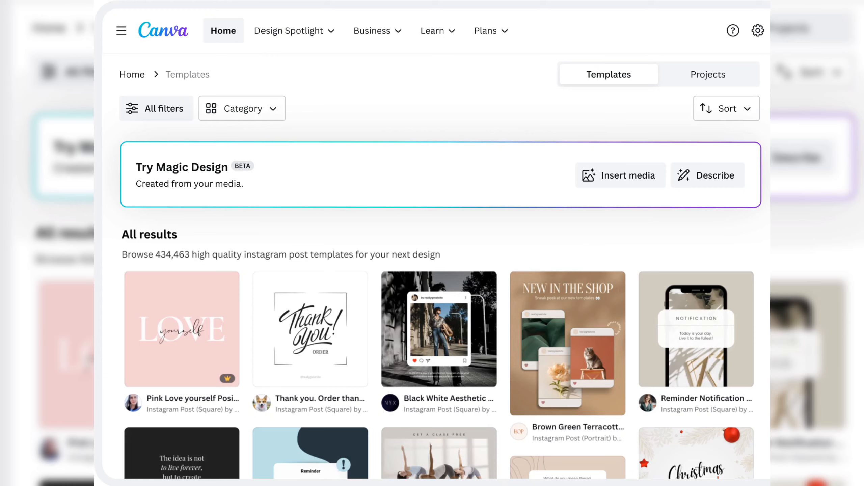
Repeat the Magic Design run with the sunglasses photo and set the Teal Tropical Palms Poster's last headline line to "B'DAY PARTY".
left_click_drag(863, 357, 553, 189)
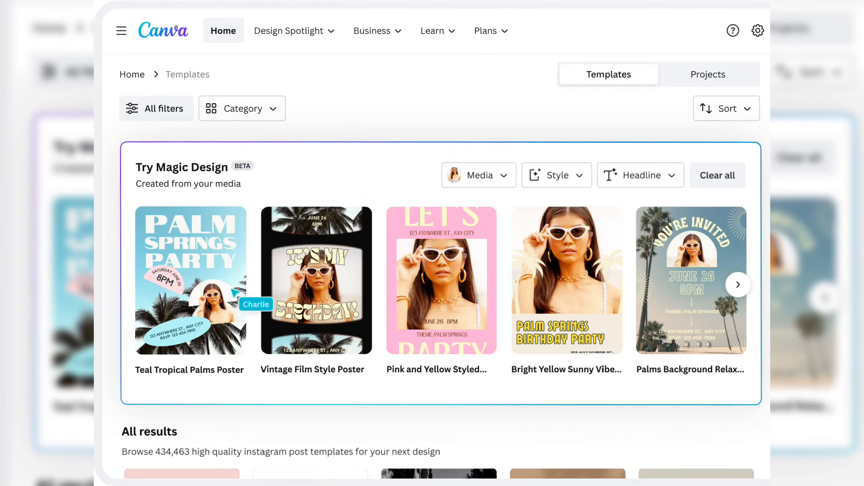
left_click(238, 297)
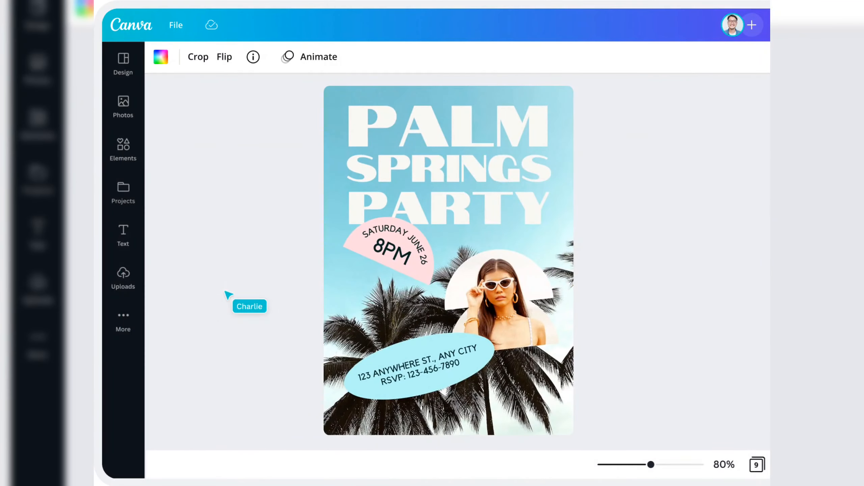
left_click(497, 223)
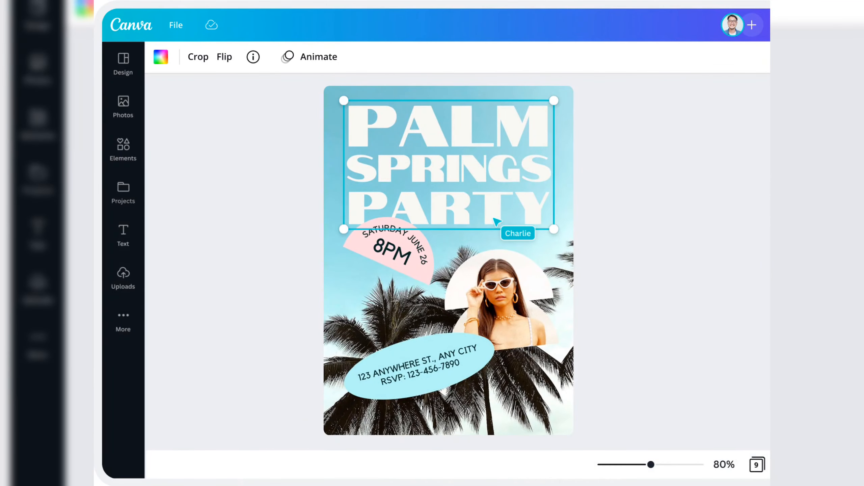
type("B'DAY PARTY")
key("Escape")
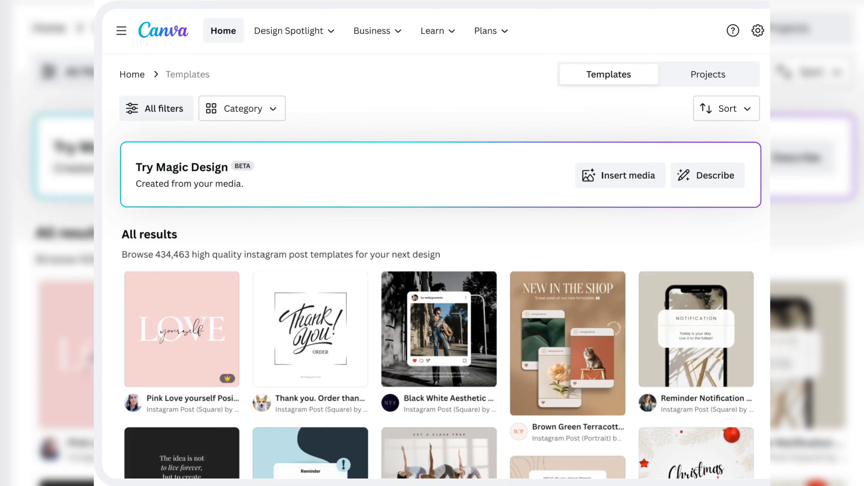
Insert the sunglasses photo into Magic Design once more and open the generated Teal Tropical Palms Poster.
left_click_drag(816, 255, 571, 197)
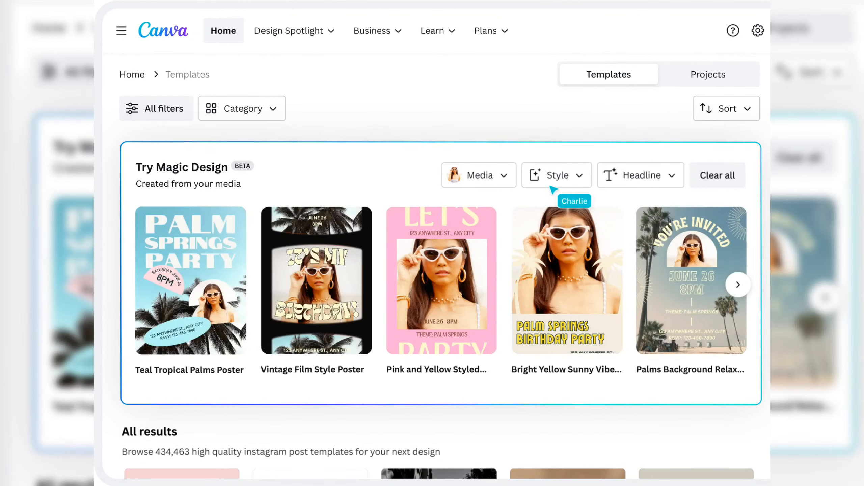
left_click(225, 293)
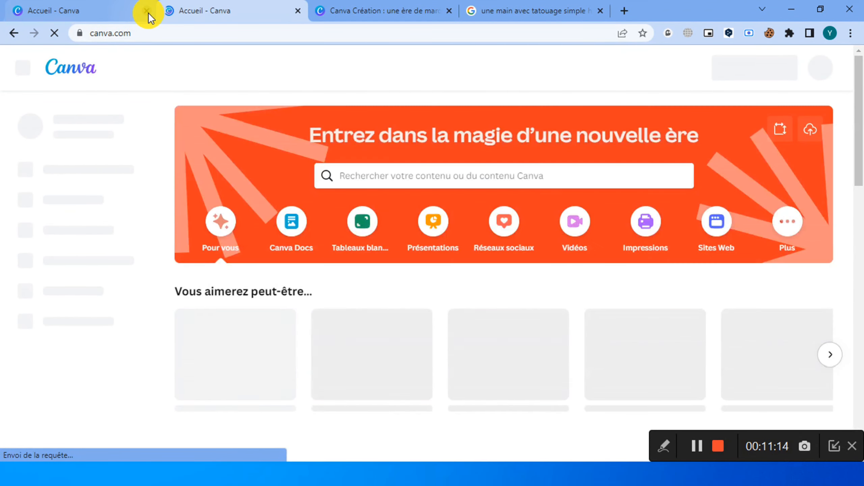
Close the duplicate Canva home page in the browser.
left_click(148, 12)
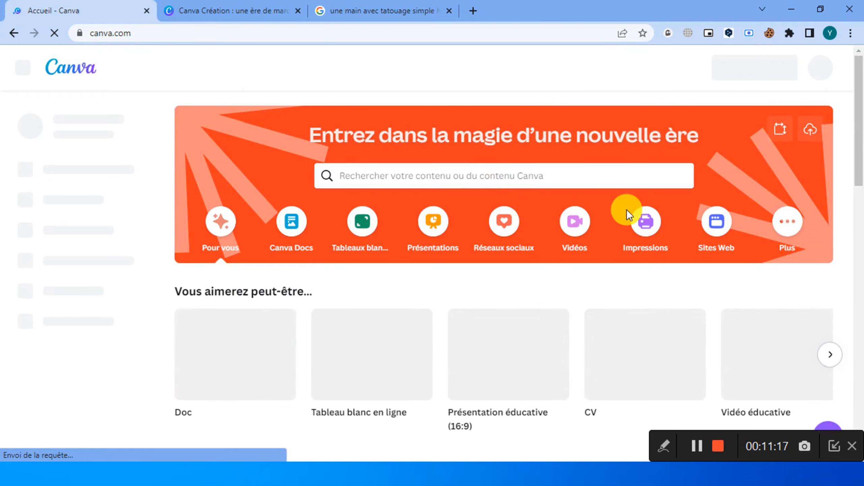